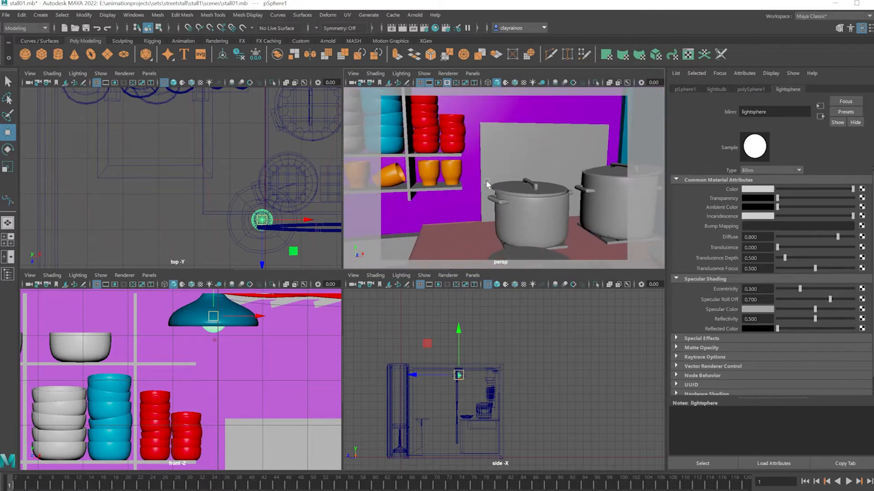
Look over the stall's kitchen interior and the shelves of bowls and cups
alt+drag(510, 207, 554, 221)
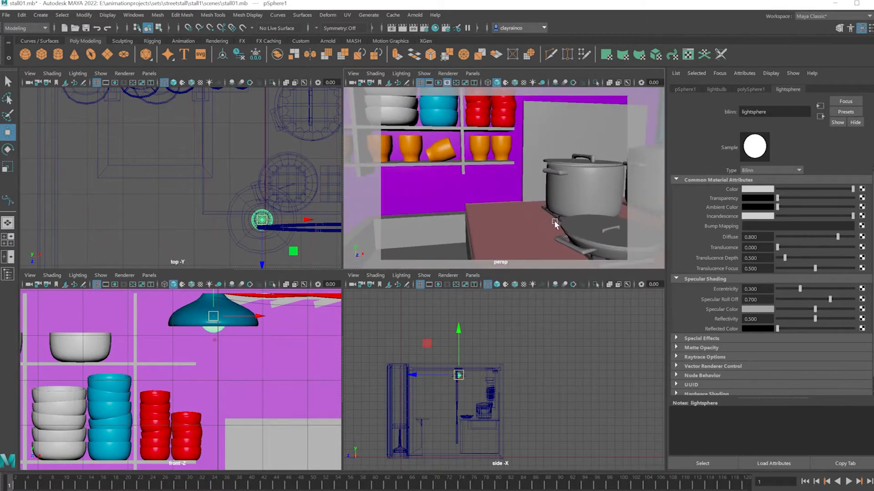
alt+middle_drag(447, 173, 488, 194)
scroll(488, 193, down, 6)
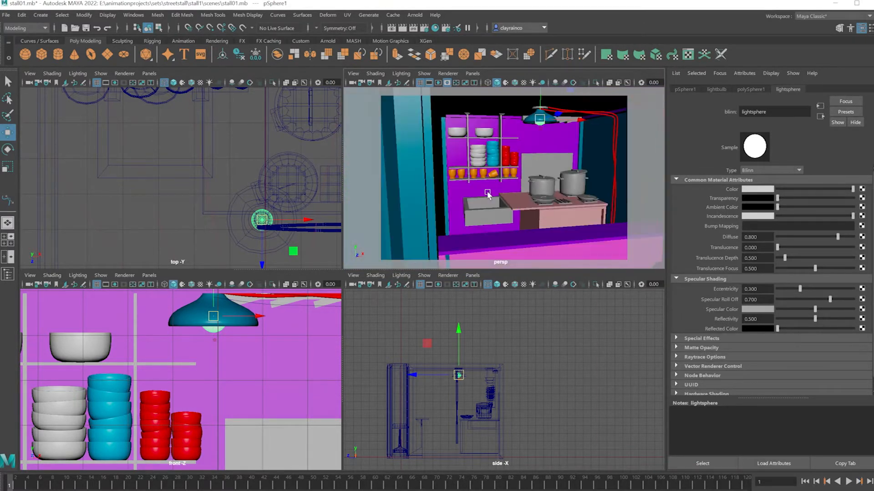
scroll(535, 205, down, 3)
alt+drag(535, 206, 528, 207)
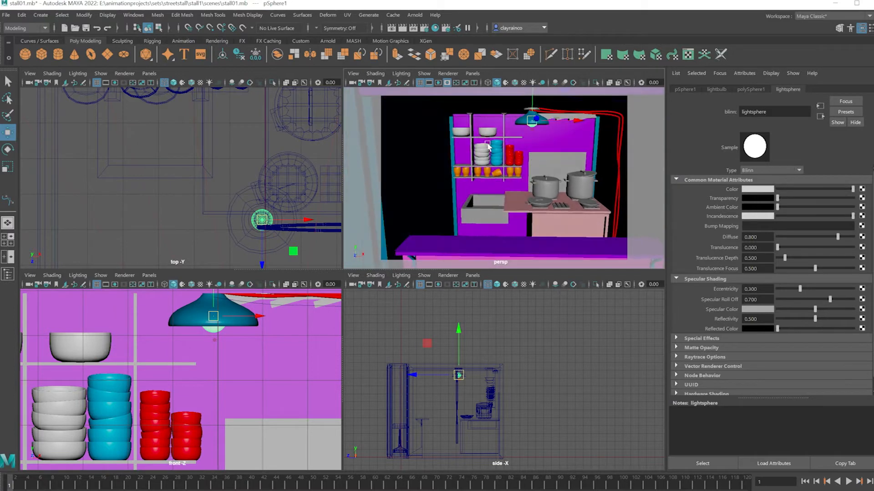
scroll(488, 148, up, 7)
alt+drag(486, 149, 483, 166)
alt+middle_drag(483, 167, 505, 214)
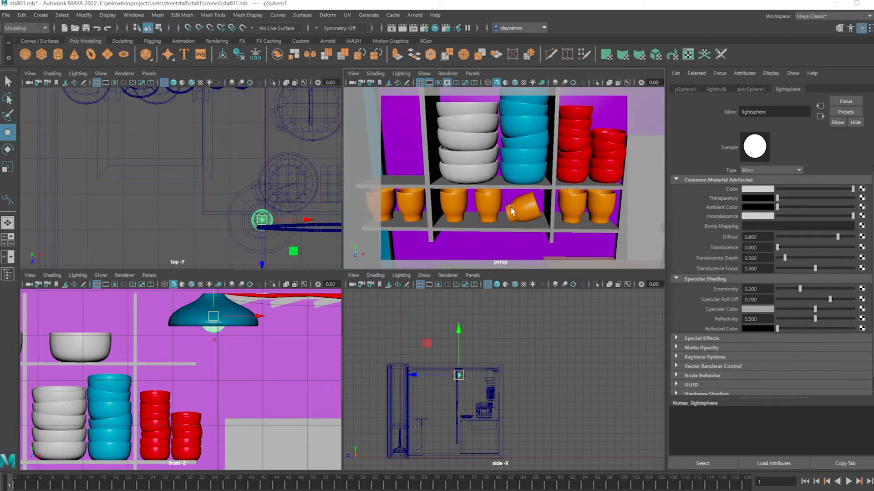
Try purple as the color of the orange cups' material, and set it back to orange
click(572, 211)
click(757, 190)
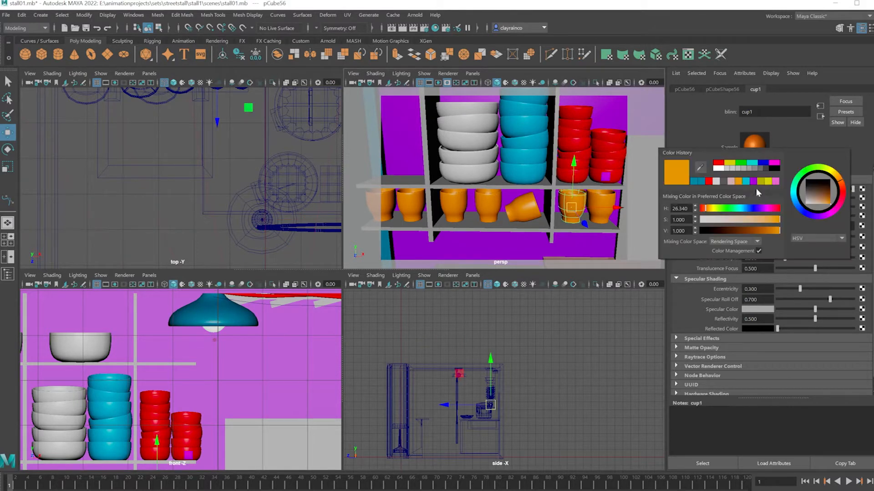
click(757, 182)
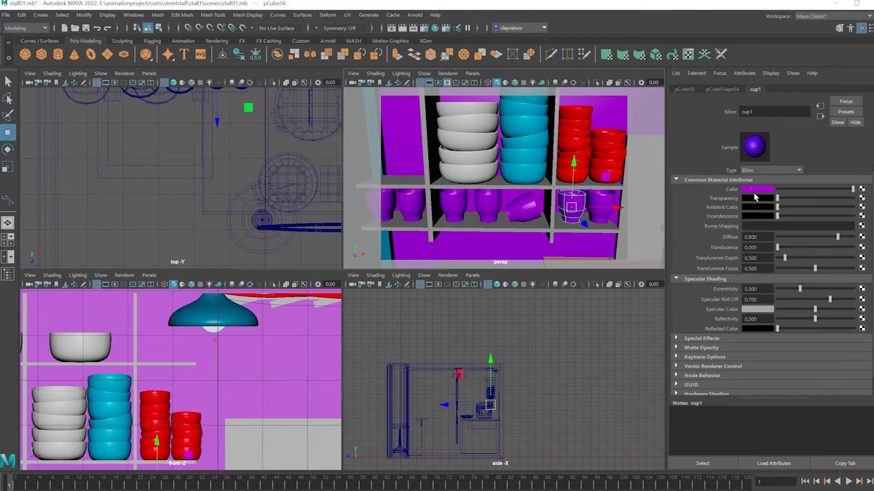
click(755, 191)
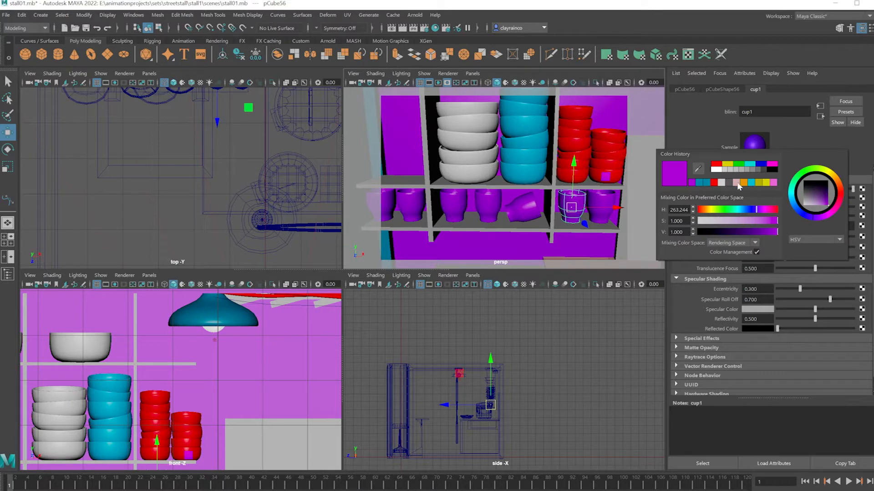
click(744, 183)
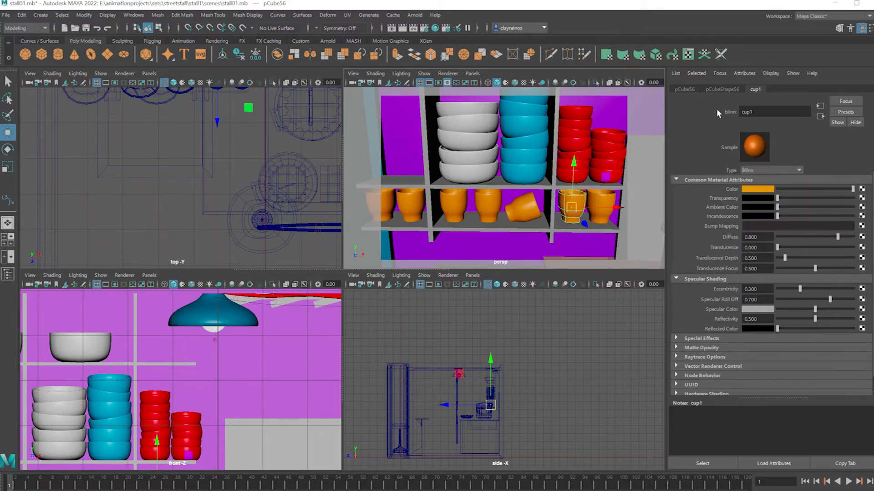
Examine the whole stall from outside and its kitchen area up close
scroll(530, 214, down, 5)
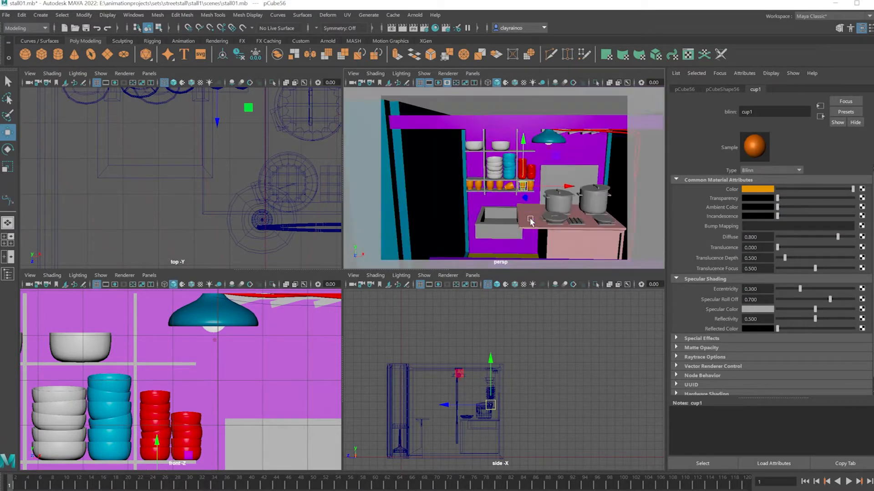
alt+drag(535, 178, 537, 172)
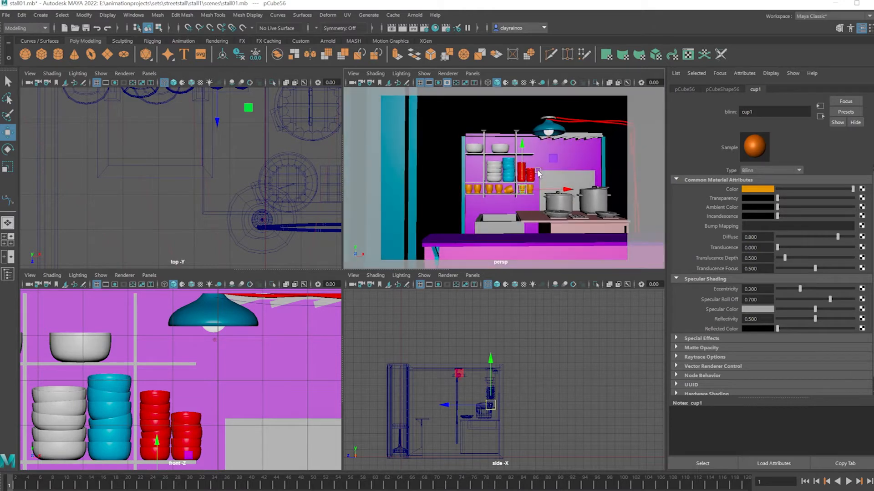
scroll(538, 173, up, 1)
scroll(538, 174, down, 5)
alt+middle_drag(539, 187, 517, 184)
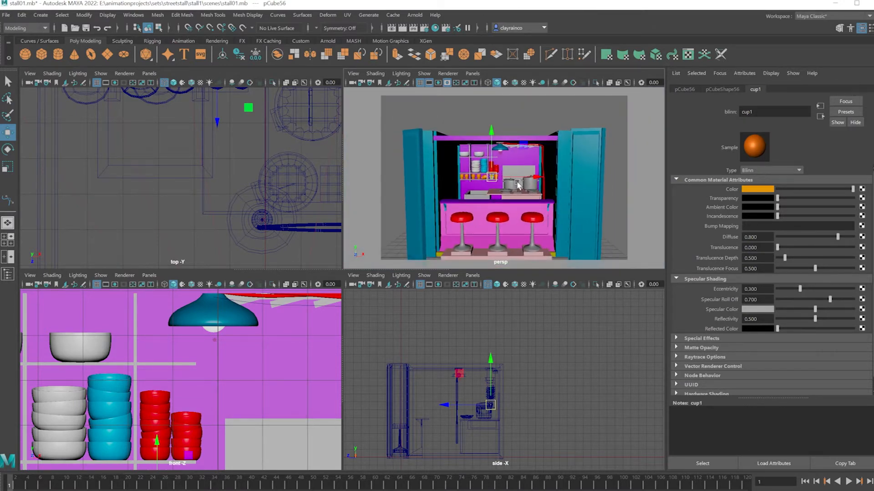
alt+drag(490, 180, 504, 187)
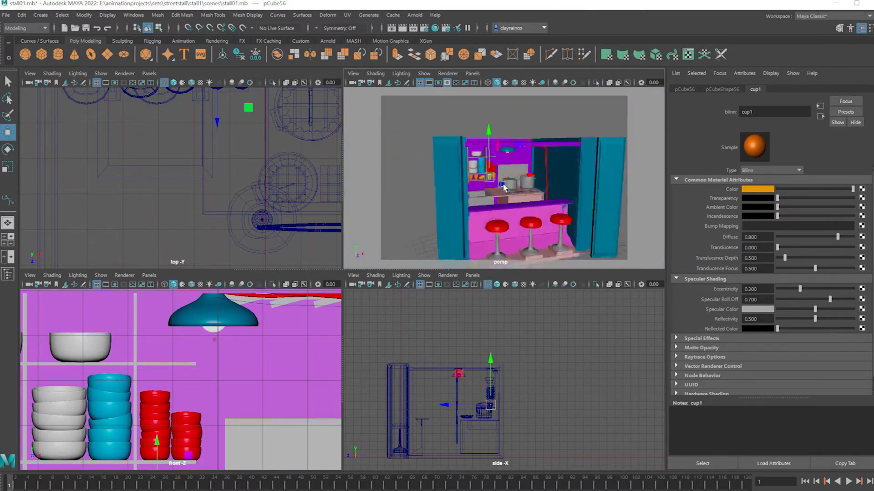
scroll(505, 188, up, 5)
scroll(518, 195, down, 2)
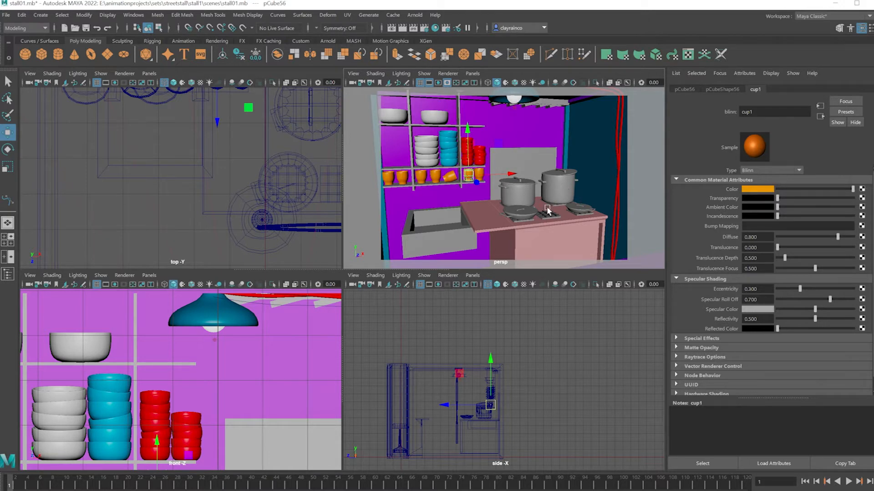
alt+drag(503, 206, 495, 203)
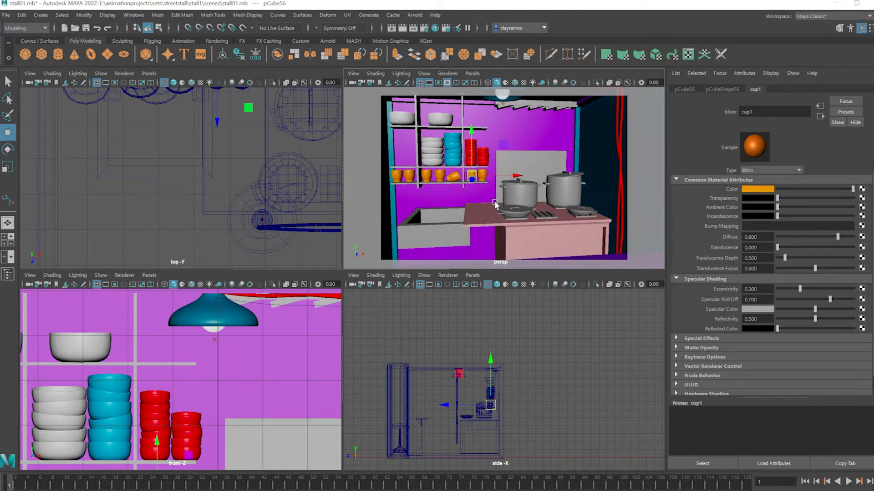
scroll(493, 202, down, 4)
scroll(493, 202, down, 5)
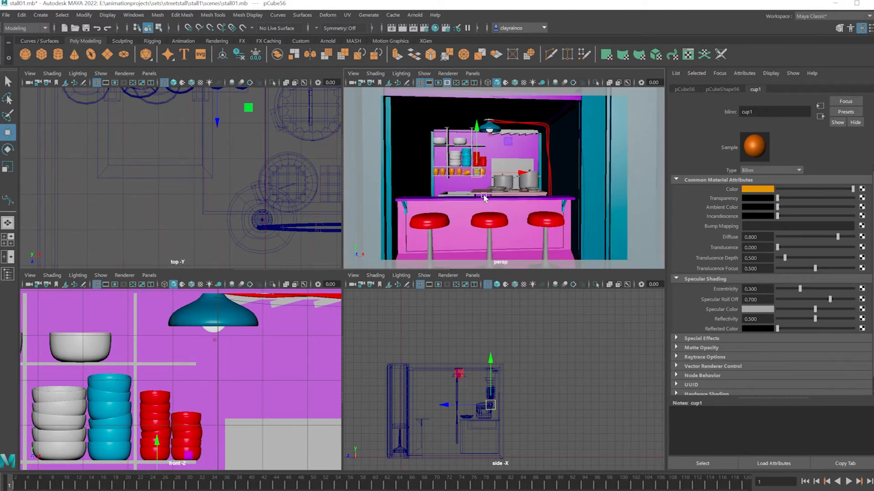
scroll(524, 196, up, 5)
alt+drag(523, 195, 511, 193)
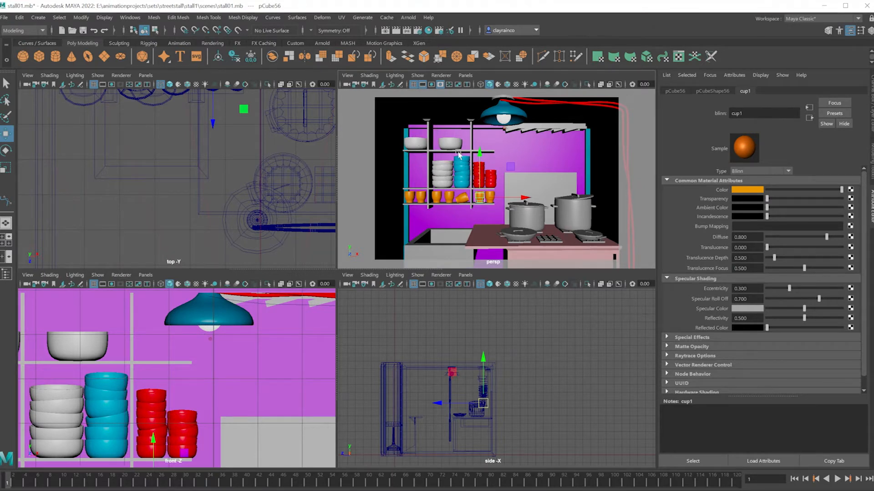
Inspect the materials of the middle stool's seat and its metal base
scroll(482, 212, down, 5)
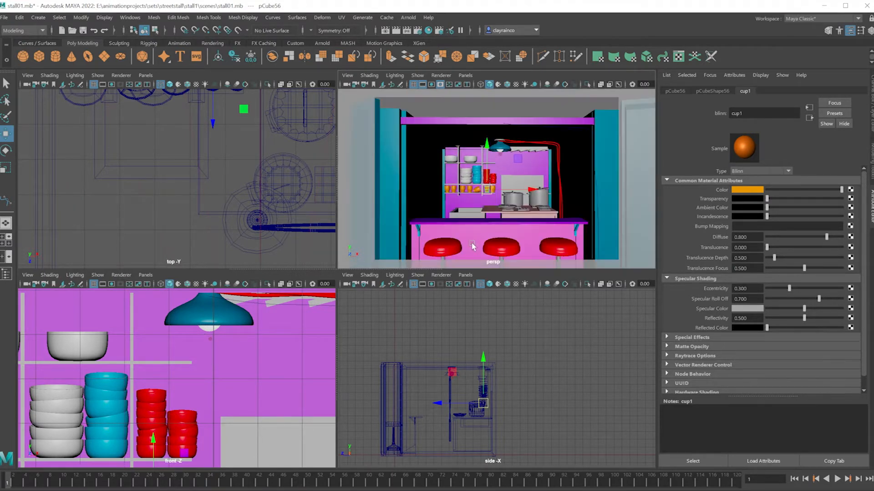
alt+drag(484, 246, 501, 245)
alt+middle_drag(501, 246, 503, 216)
alt+drag(502, 214, 501, 214)
click(494, 223)
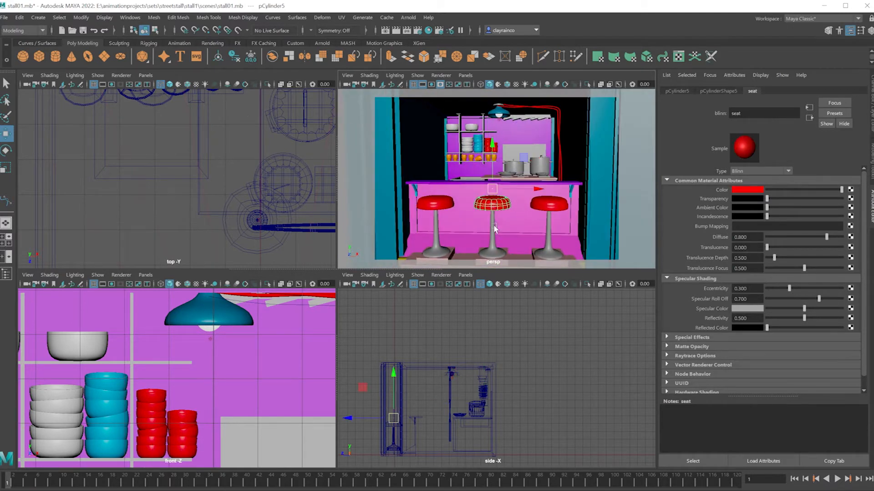
click(494, 234)
mouse_move(495, 214)
mouse_down()
mouse_move(497, 258)
mouse_move(496, 214)
mouse_up()
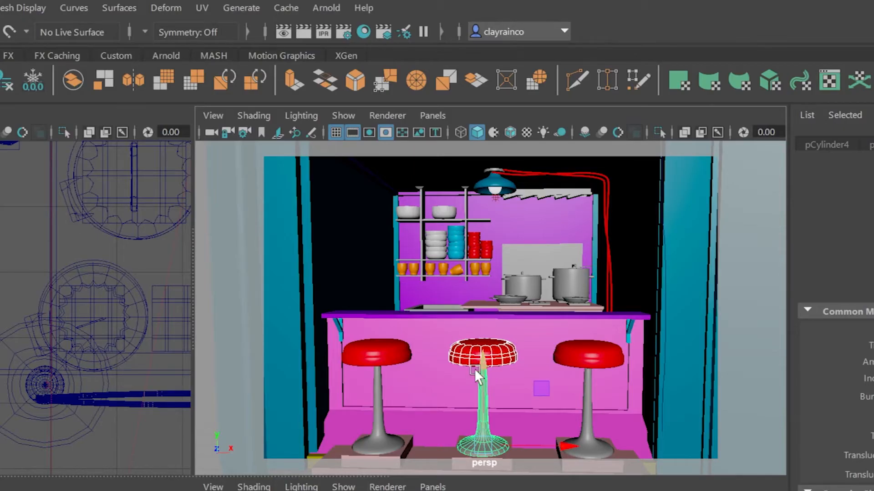
Disable adaptive sampling in the Arnold render settings
click(346, 32)
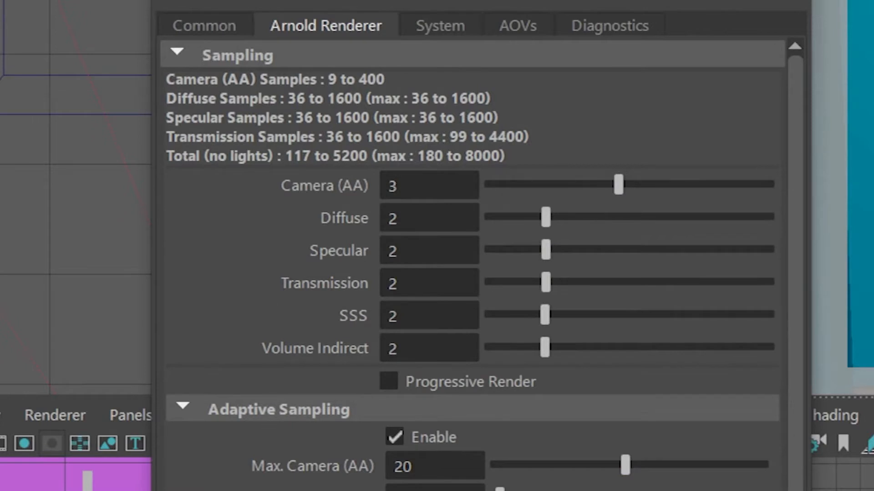
click(394, 436)
click(394, 436)
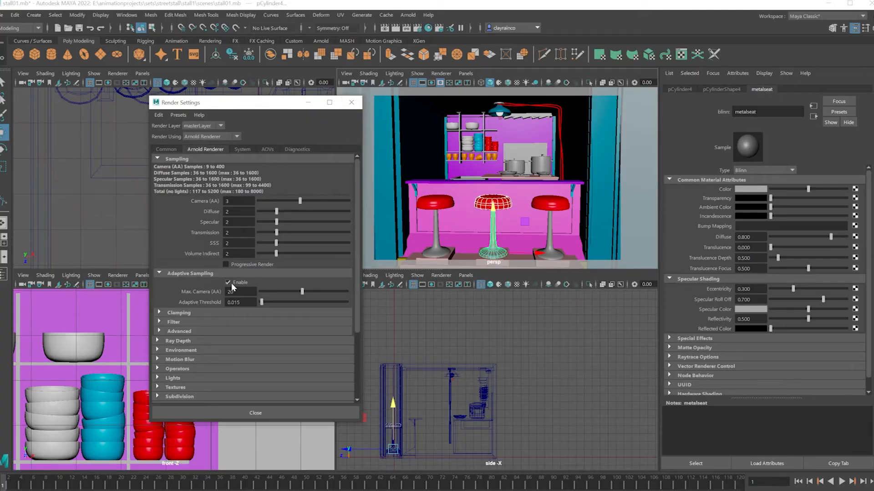
click(394, 436)
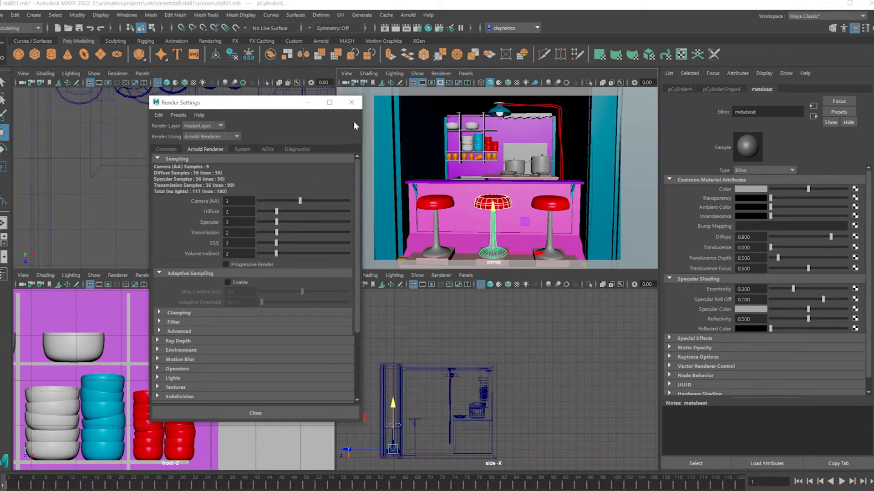
click(351, 102)
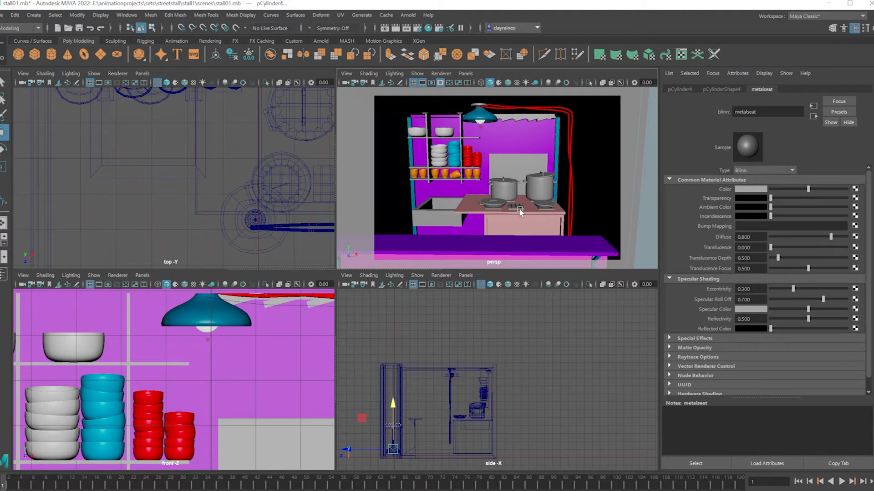
alt+drag(529, 212, 513, 208)
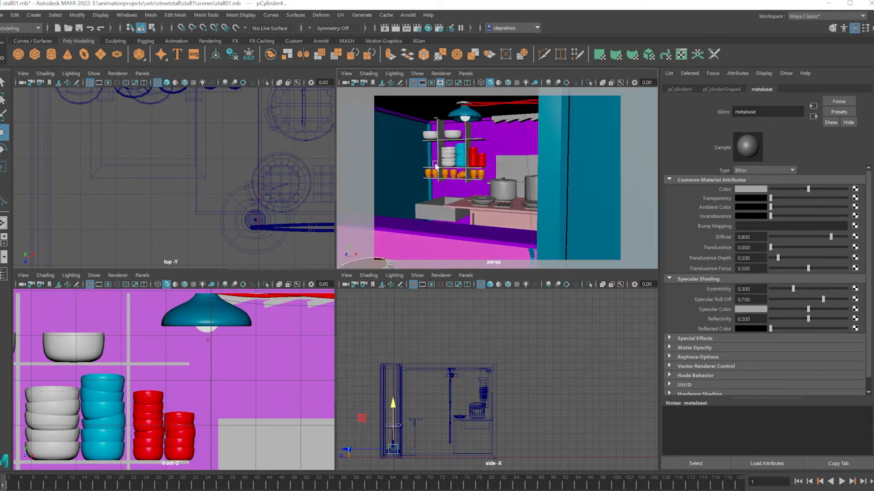
alt+drag(400, 170, 432, 178)
alt+drag(577, 168, 573, 167)
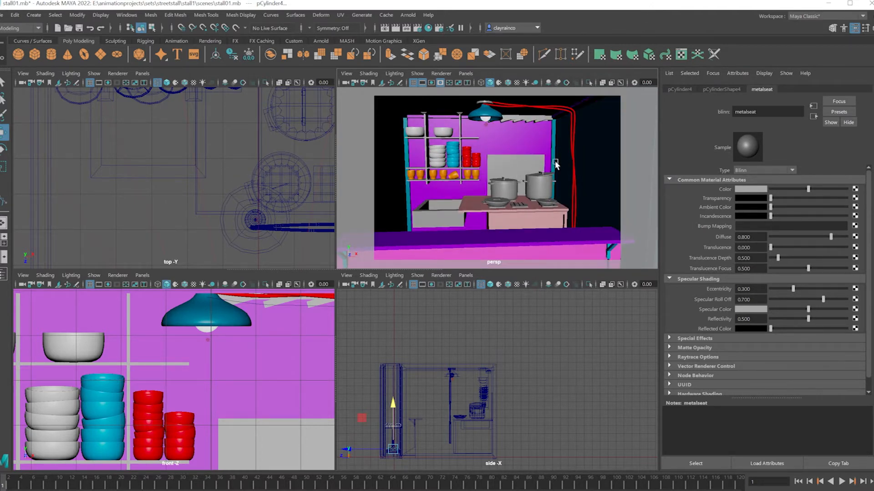
scroll(560, 175, down, 6)
alt+drag(559, 176, 502, 218)
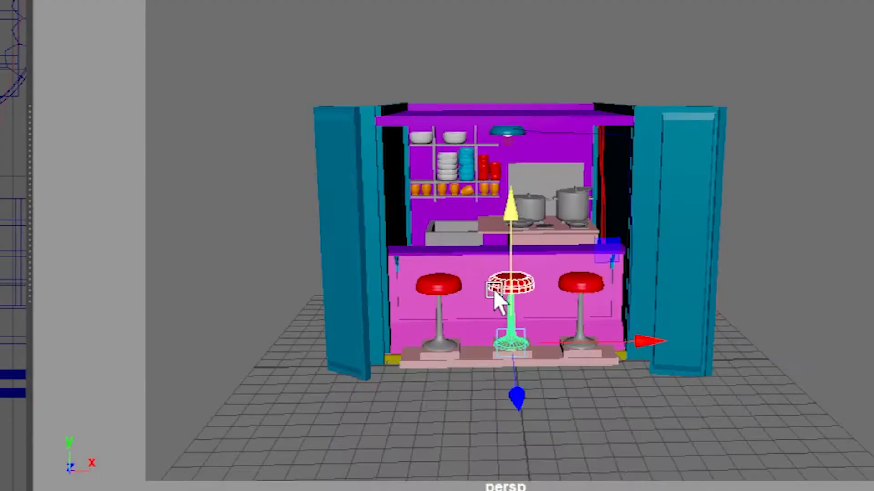
Select the entire stall and export the selection in FBX format under the file name stall
mouse_move(497, 196)
alt+mouse_down()
mouse_move(476, 197)
mouse_move(485, 196)
alt+mouse_up()
drag(701, 405, 238, 23)
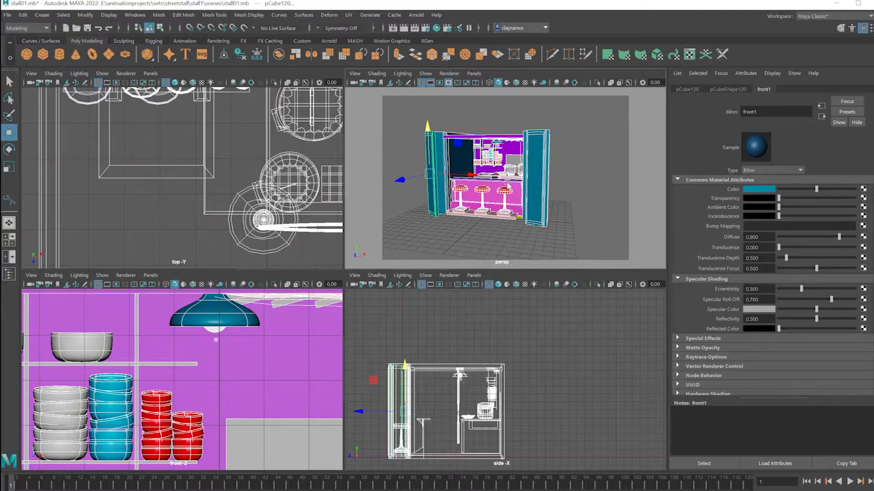
alt+drag(513, 193, 503, 207)
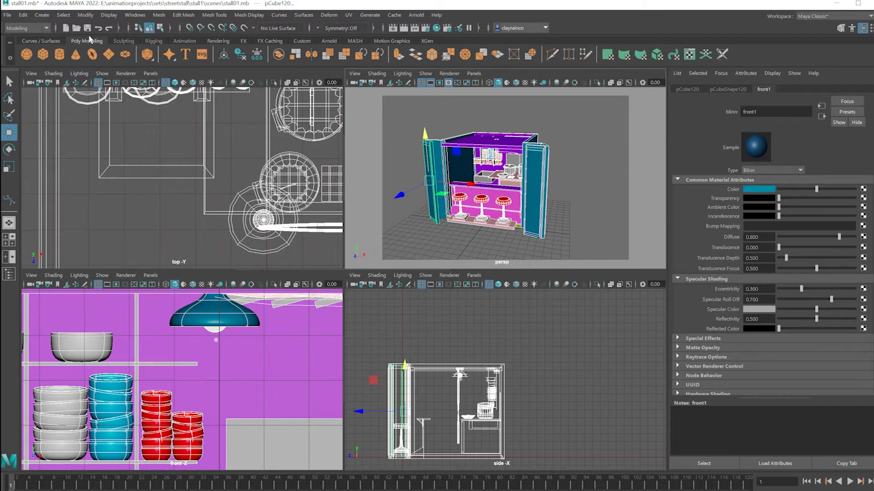
click(7, 16)
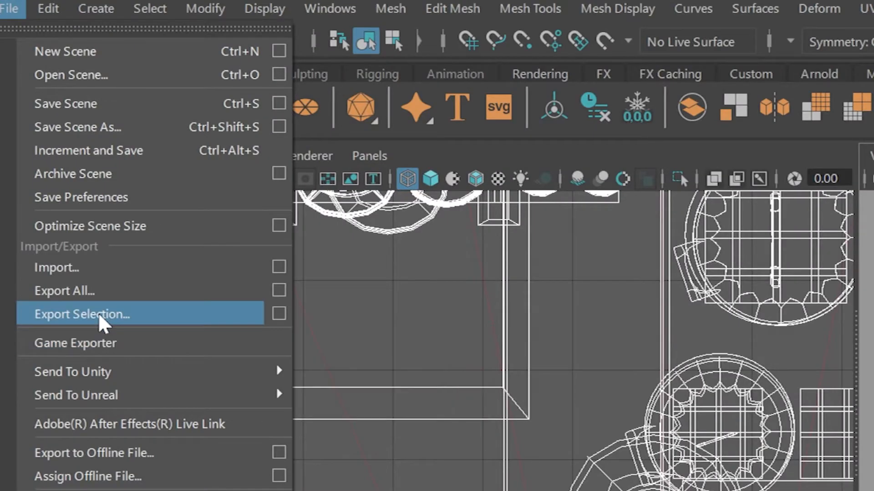
click(97, 314)
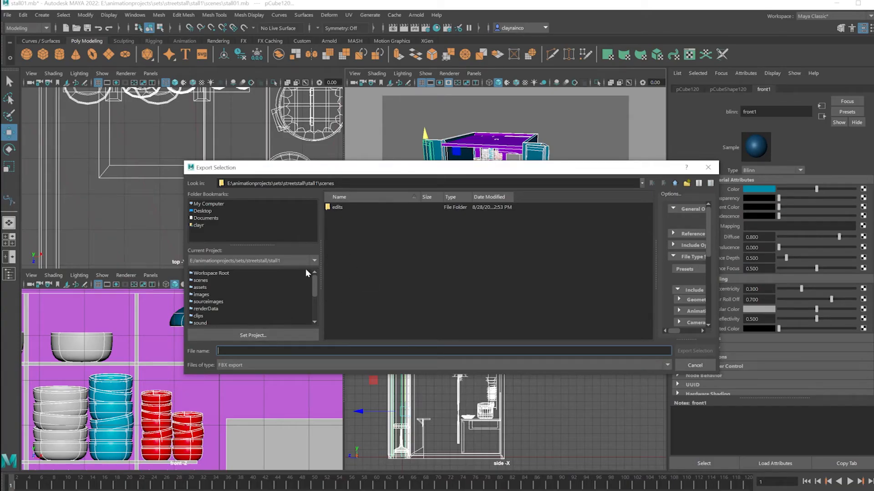
text(stall)
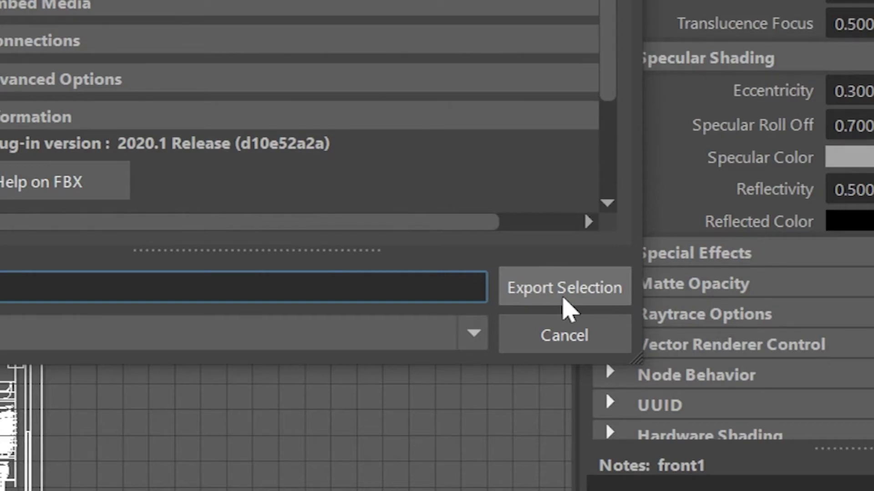
click(564, 299)
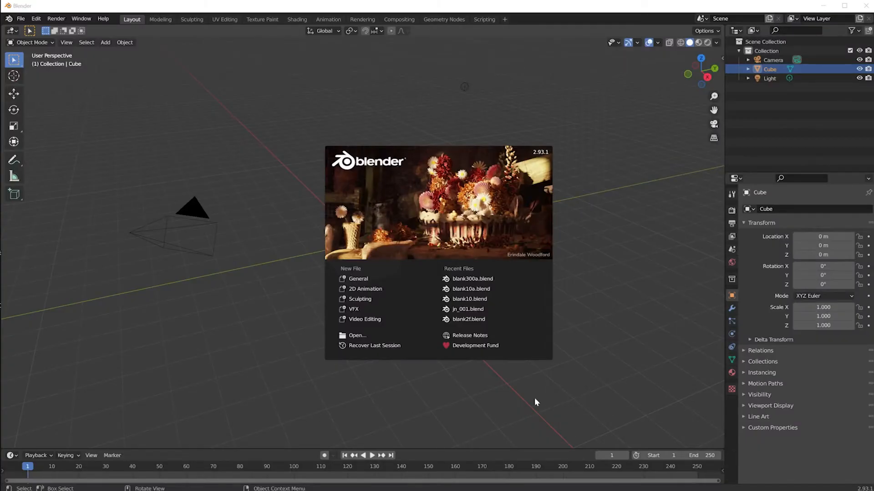
Switch to Blender, start a new General file and delete the default cube
click(357, 278)
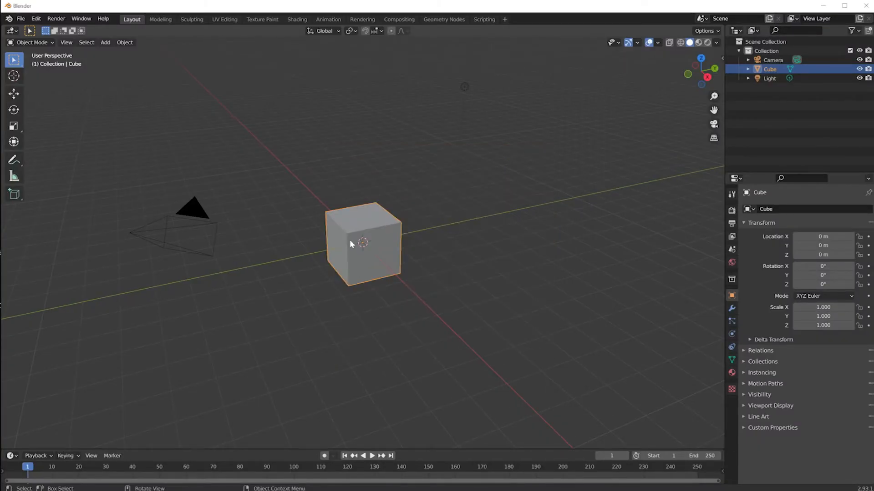
key(Delete)
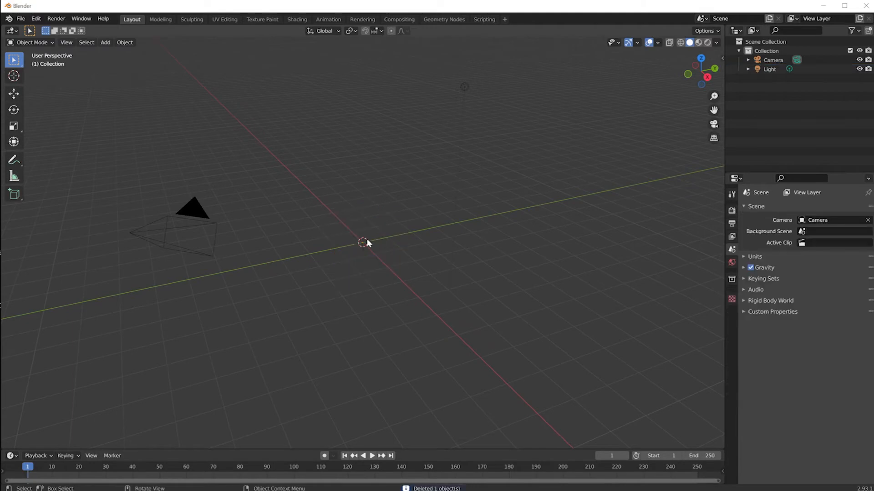
Import the stall01.fbx file from the scenes folder
click(21, 18)
mouse_move(51, 144)
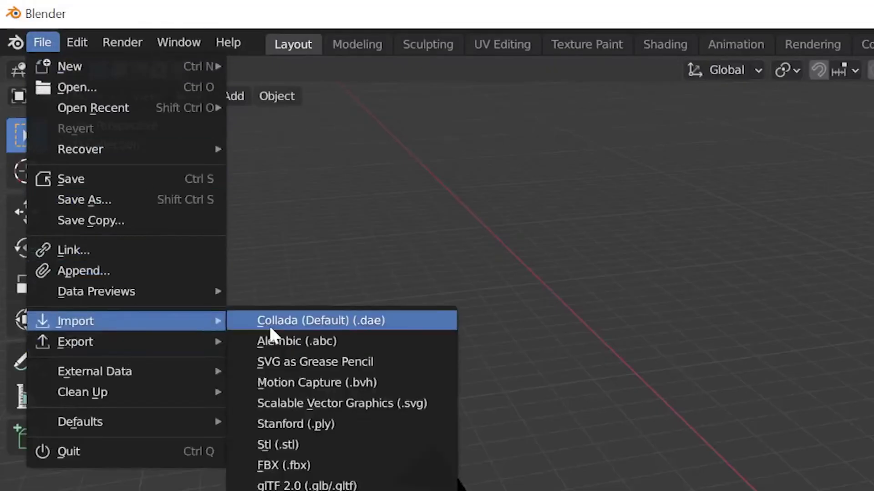
click(302, 467)
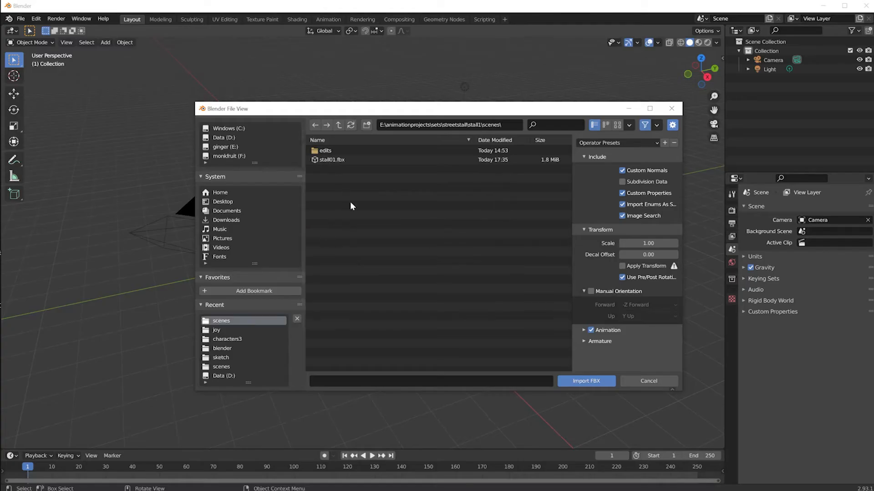
click(330, 161)
click(581, 382)
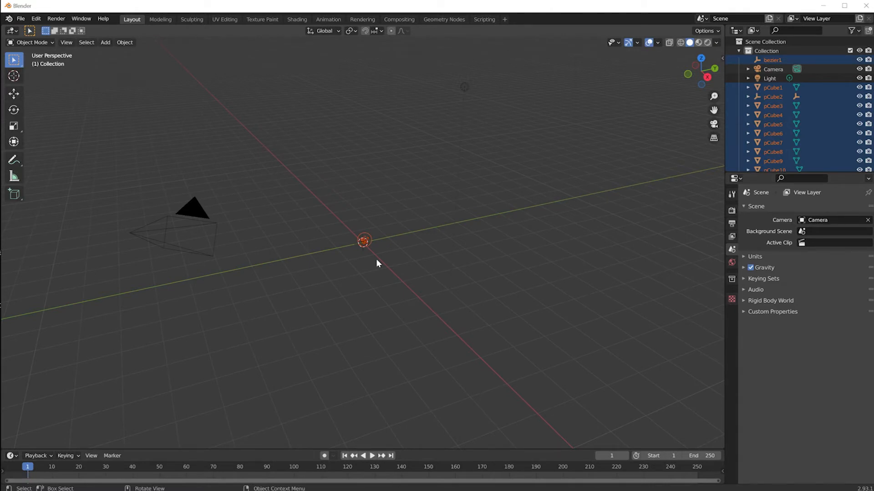
Examine the imported stall model and bring its open front with the stools into view
scroll(377, 249, up, 8)
scroll(379, 249, down, 6)
scroll(379, 249, up, 6)
scroll(379, 249, down, 4)
scroll(379, 249, up, 1)
scroll(380, 252, down, 2)
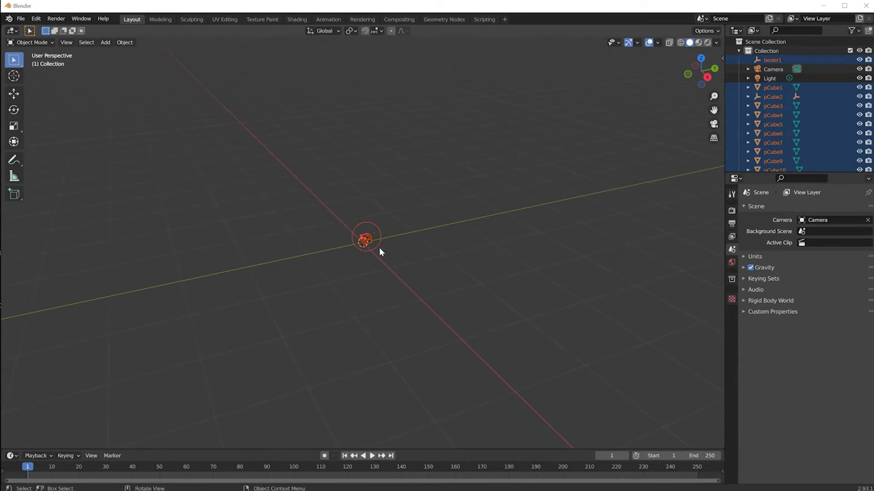
scroll(379, 248, up, 10)
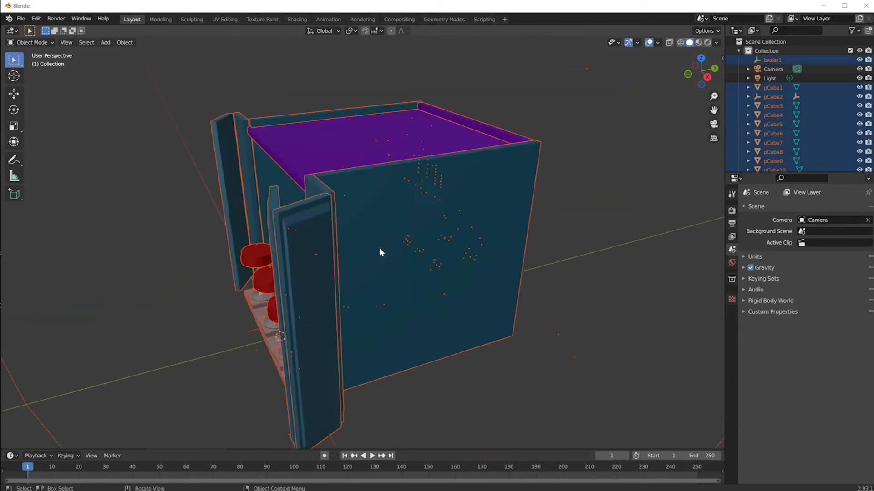
scroll(413, 305, down, 2)
scroll(415, 304, up, 3)
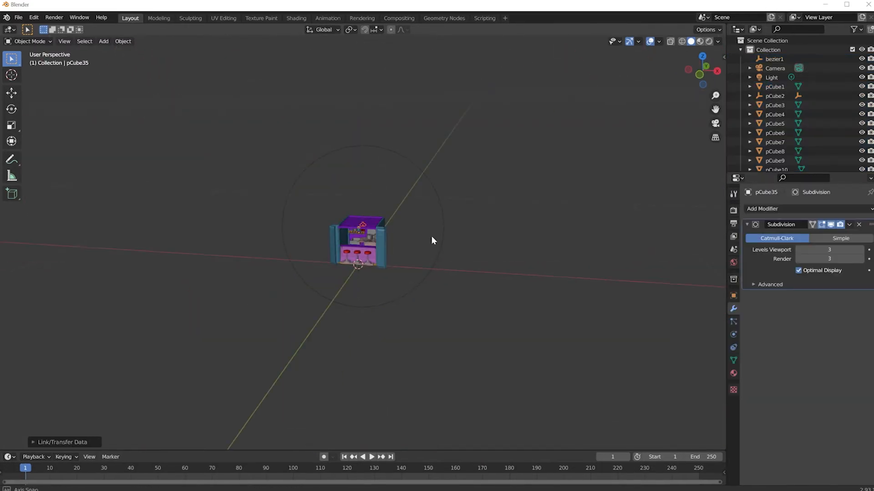
middle_drag(436, 232, 464, 248)
scroll(409, 273, up, 6)
scroll(408, 269, down, 6)
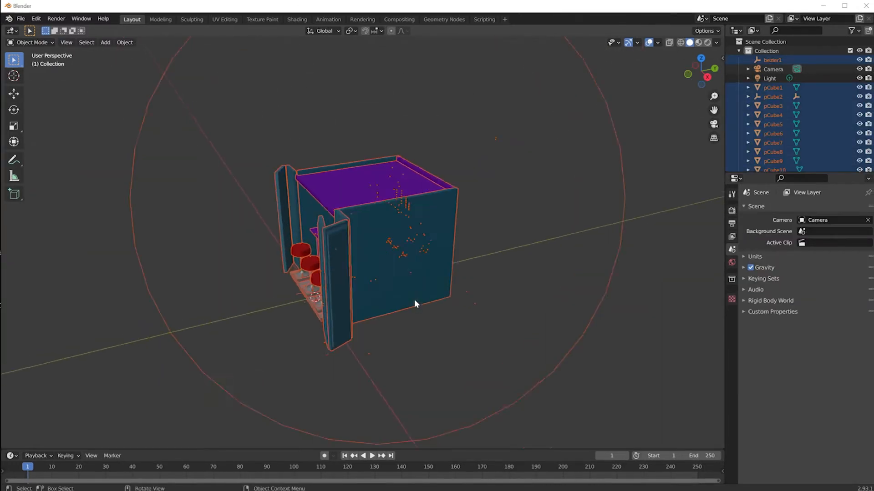
scroll(414, 300, up, 3)
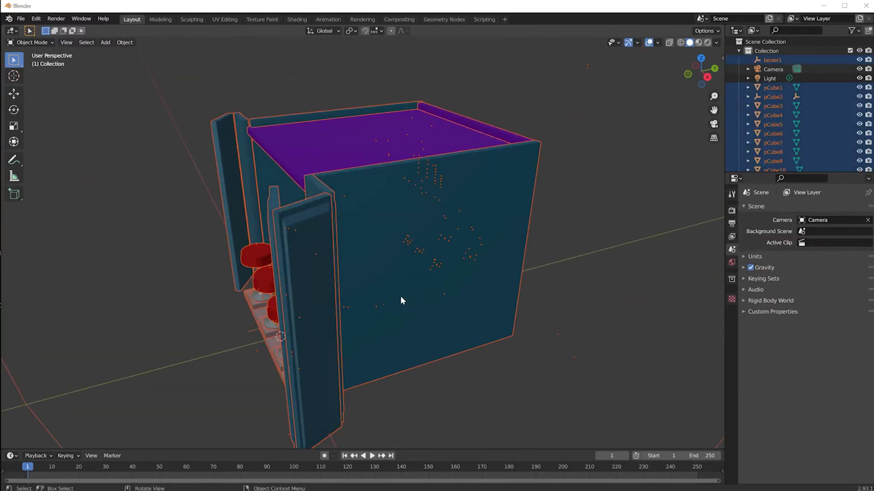
middle_drag(402, 315, 478, 298)
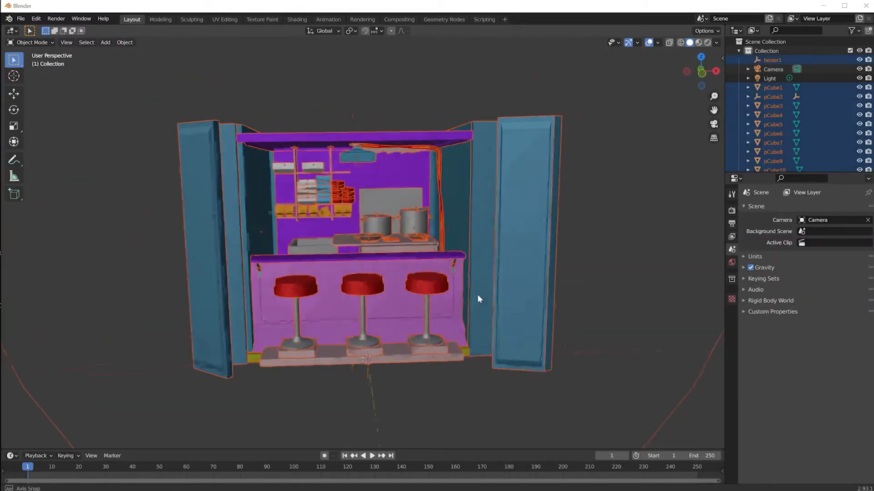
Add a Subdivision Surface modifier to the right stool's seat with viewport and render levels of 3
scroll(376, 260, up, 4)
scroll(364, 259, up, 2)
click(356, 348)
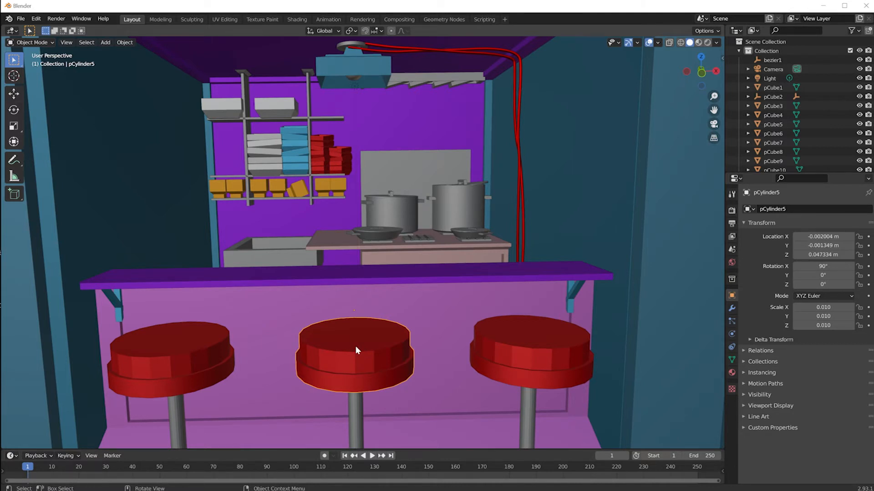
click(365, 370)
click(522, 354)
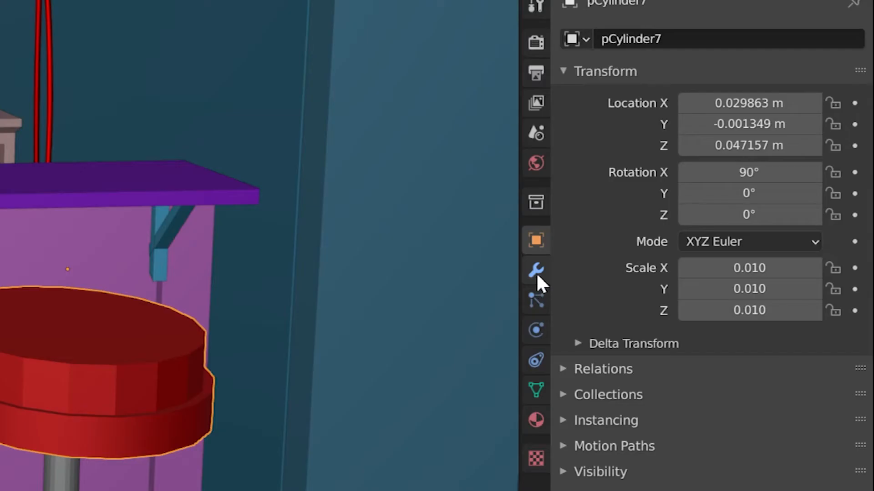
click(732, 308)
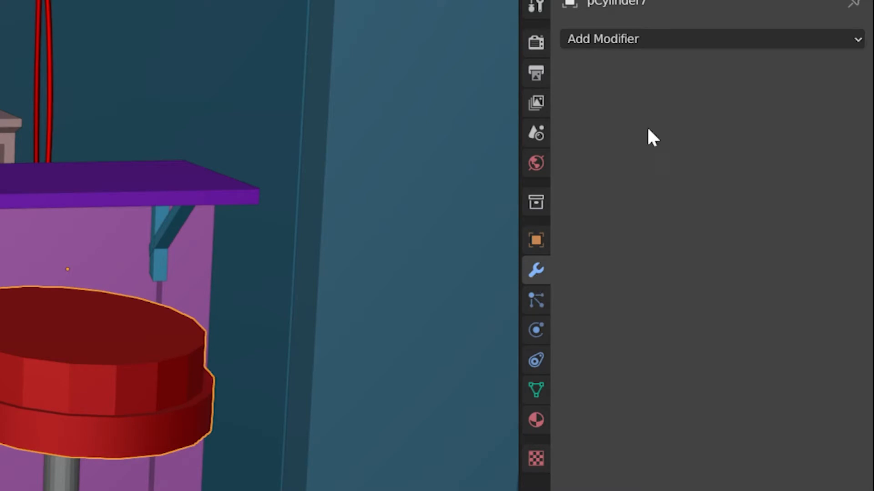
click(620, 39)
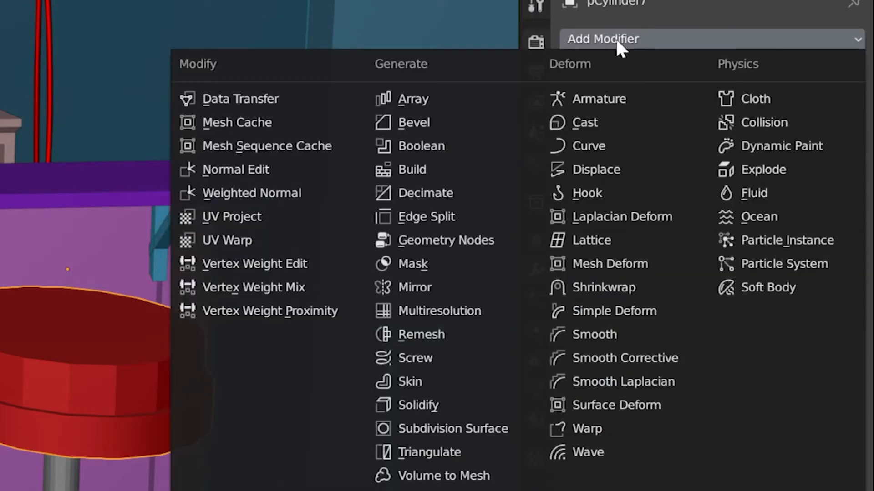
click(487, 429)
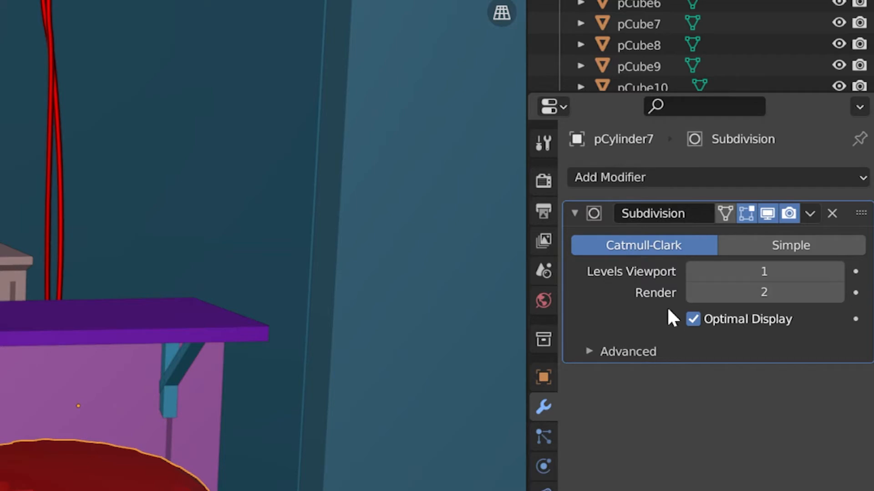
click(836, 272)
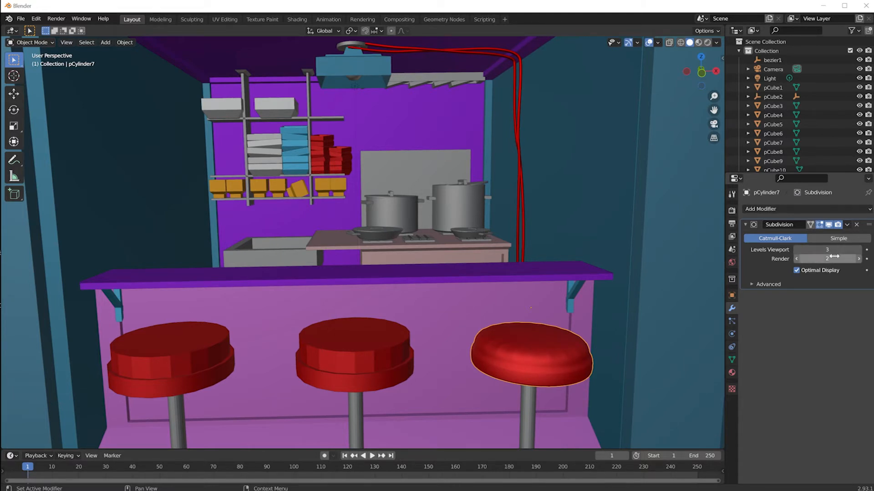
click(858, 259)
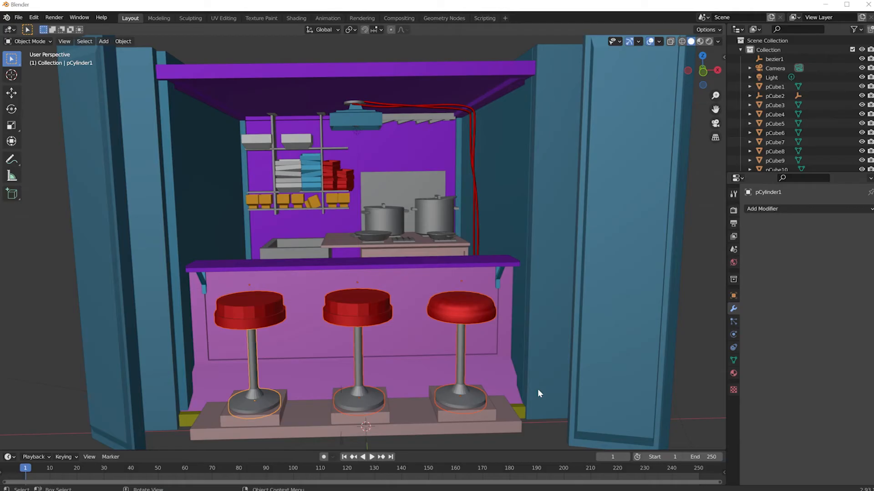
Copy the subdivision modifier from the right stool's seat to the other two seats and all three metal bases
click(604, 354)
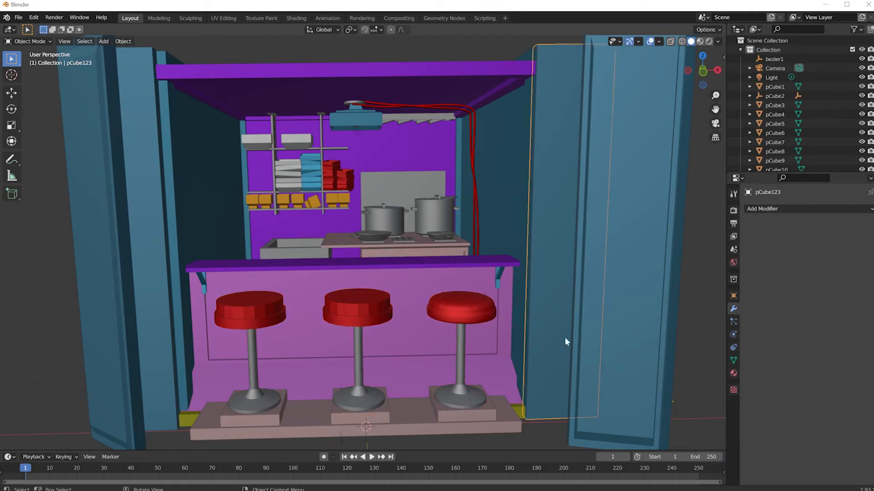
click(455, 313)
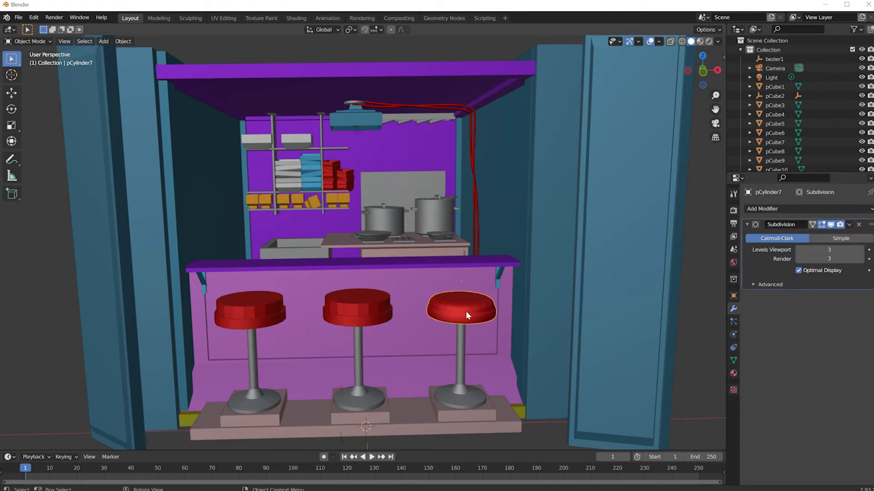
click(256, 313)
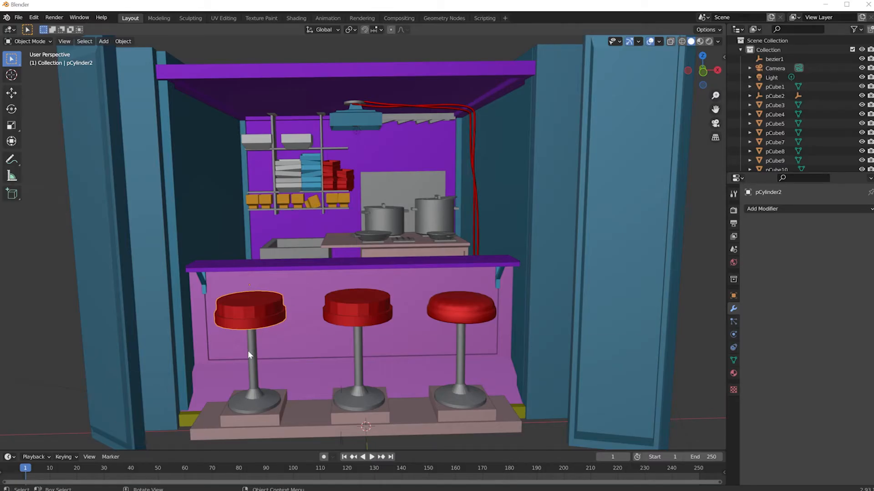
shift+click(250, 364)
shift+click(352, 309)
shift+click(358, 347)
shift+click(466, 401)
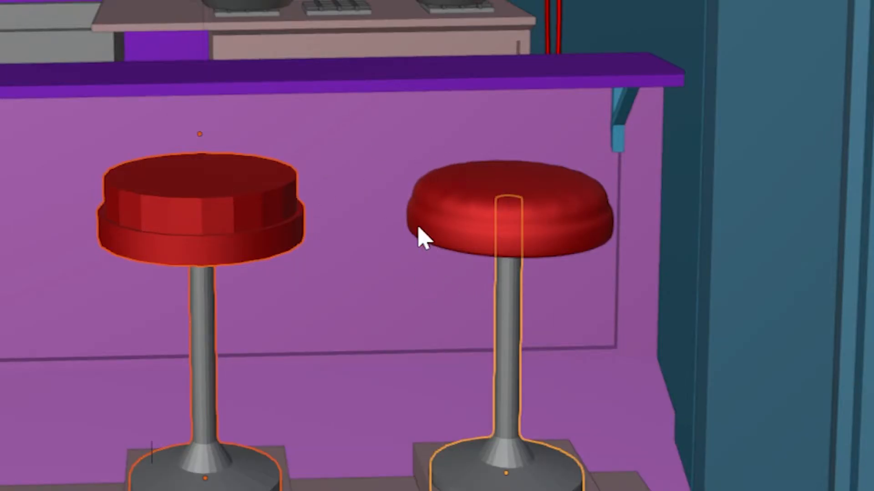
shift+click(469, 207)
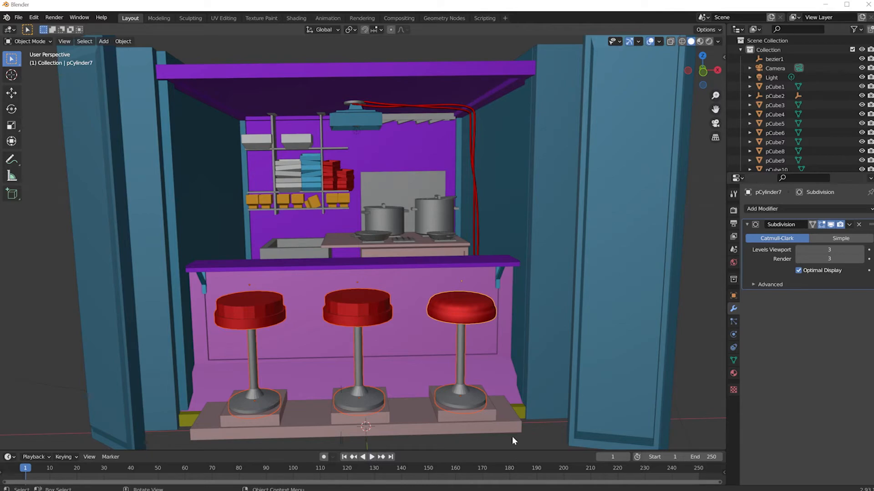
key(ctrl+l)
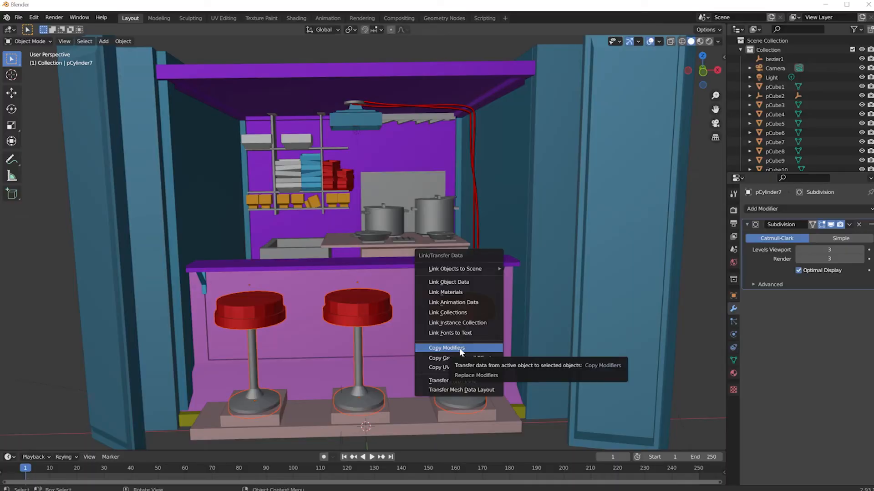
click(490, 318)
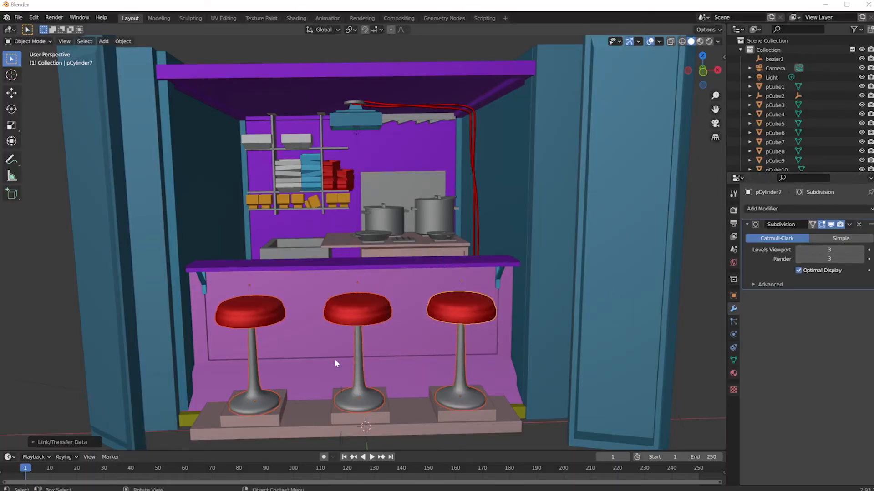
scroll(293, 209, up, 6)
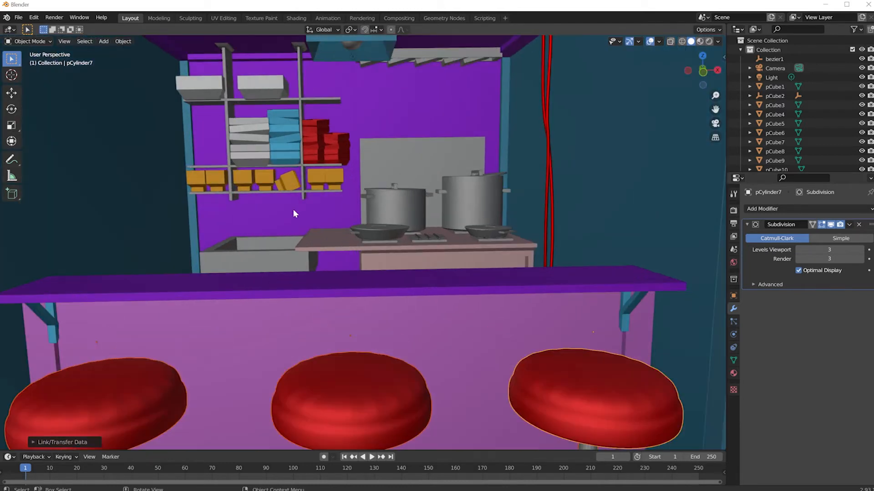
click(334, 176)
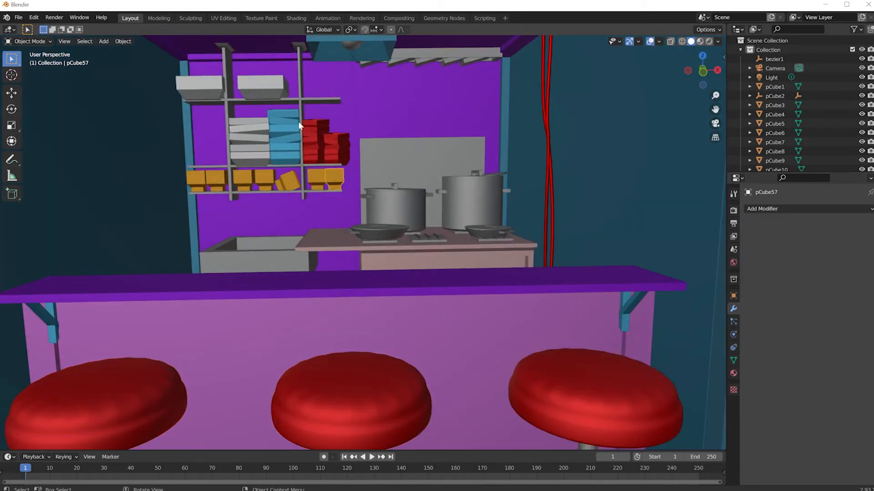
drag(184, 74, 349, 174)
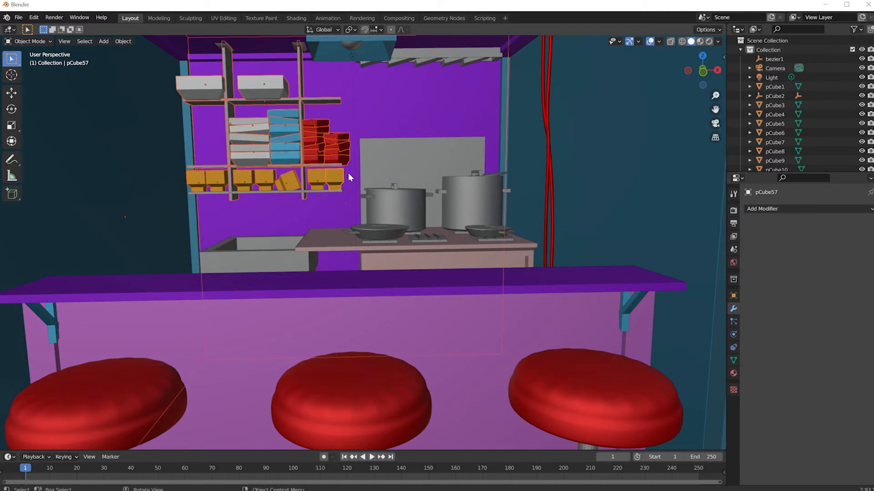
click(773, 97)
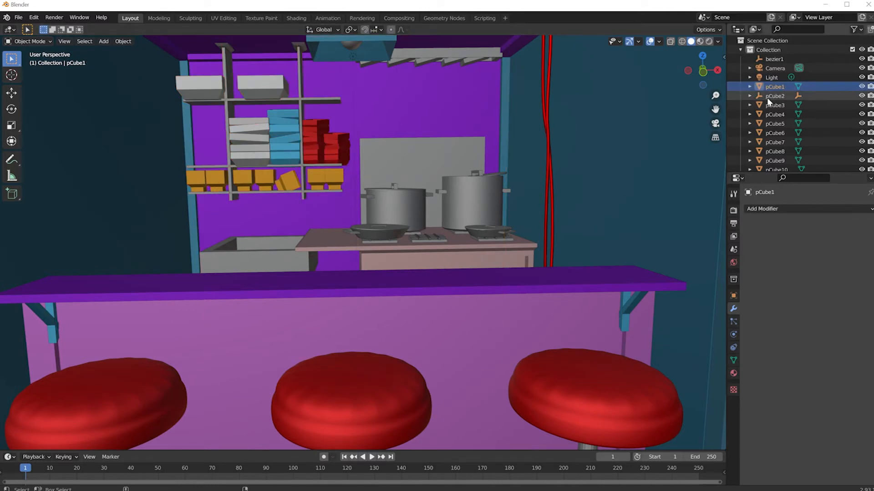
click(259, 128)
scroll(757, 135, down, 2)
scroll(758, 135, down, 10)
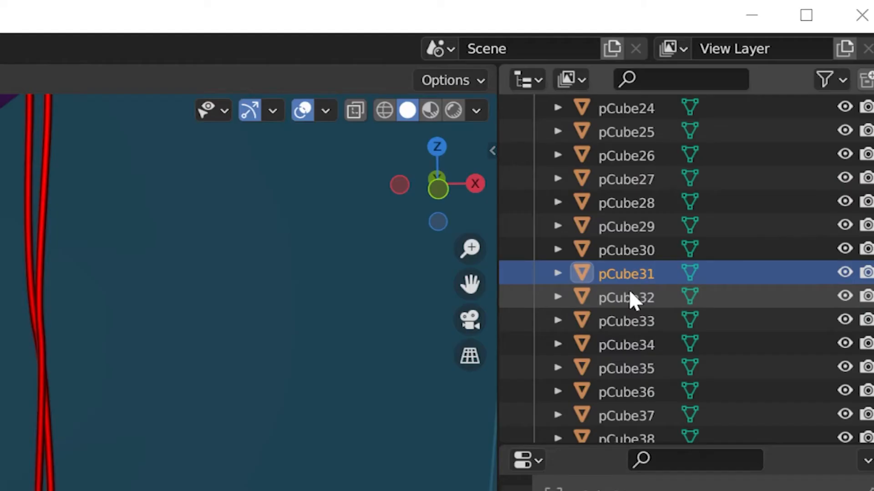
shift+click(777, 114)
shift+click(774, 124)
shift+click(773, 135)
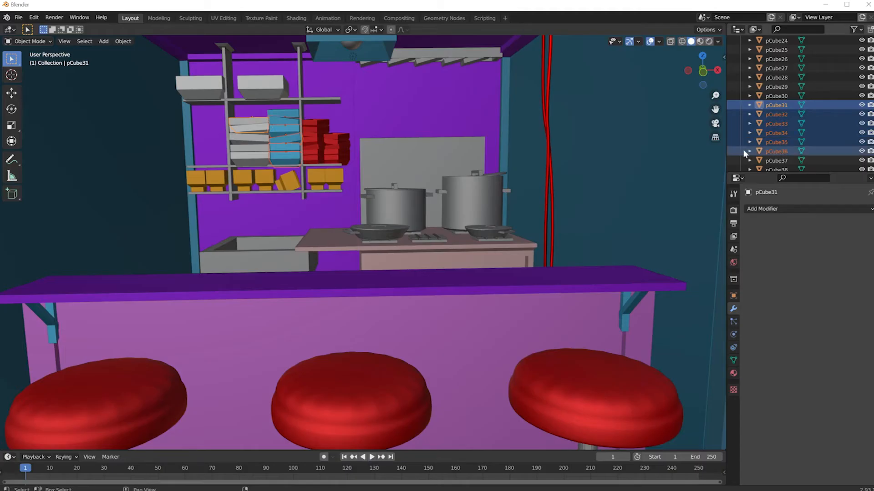
Select the two white containers on the upper shelf together with the stack of white containers below them
click(211, 90)
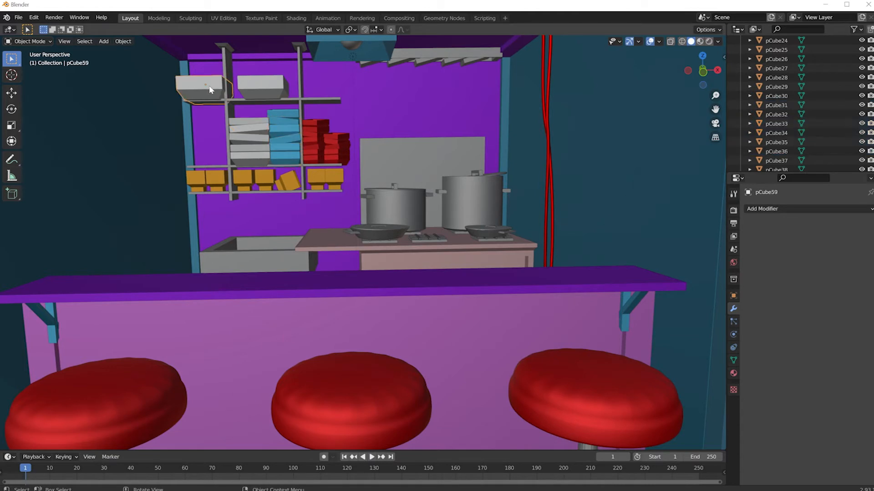
shift+click(261, 87)
shift+click(246, 120)
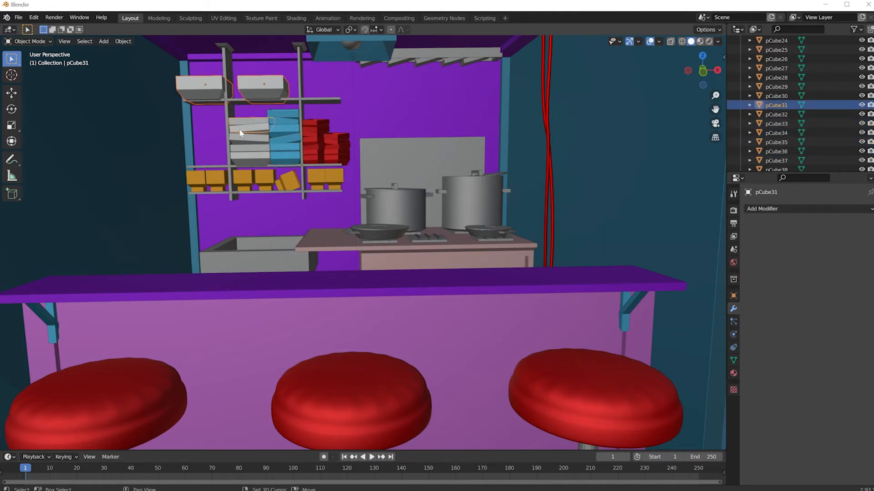
shift+click(242, 136)
shift+click(244, 145)
shift+click(249, 156)
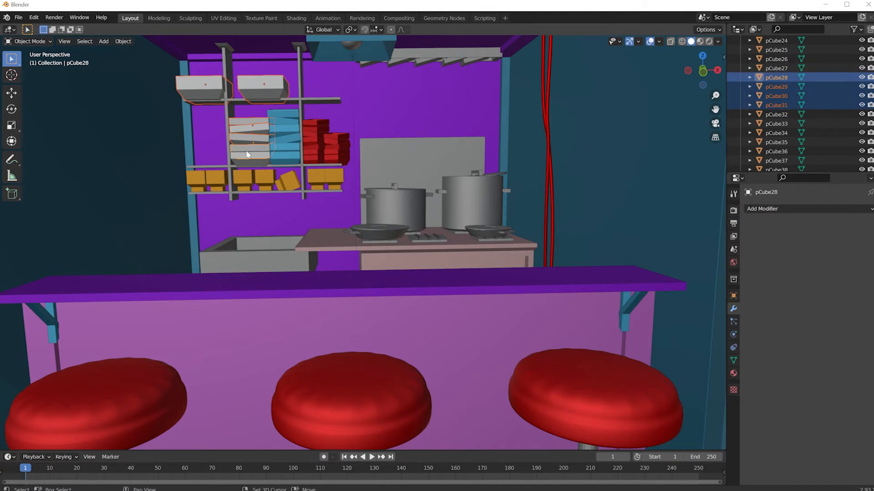
Add the whole stack of blue containers on the middle shelf to the selection
shift+click(283, 115)
shift+click(283, 113)
shift+click(283, 122)
shift+click(282, 132)
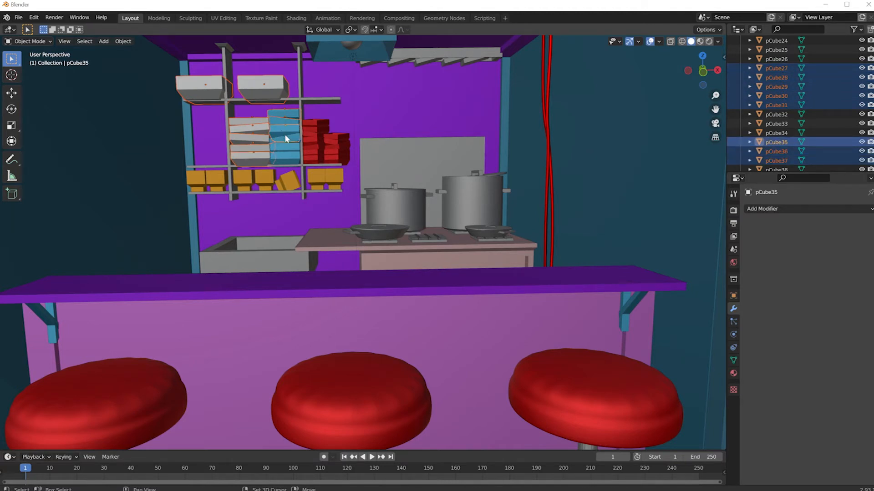
shift+click(285, 136)
shift+click(285, 152)
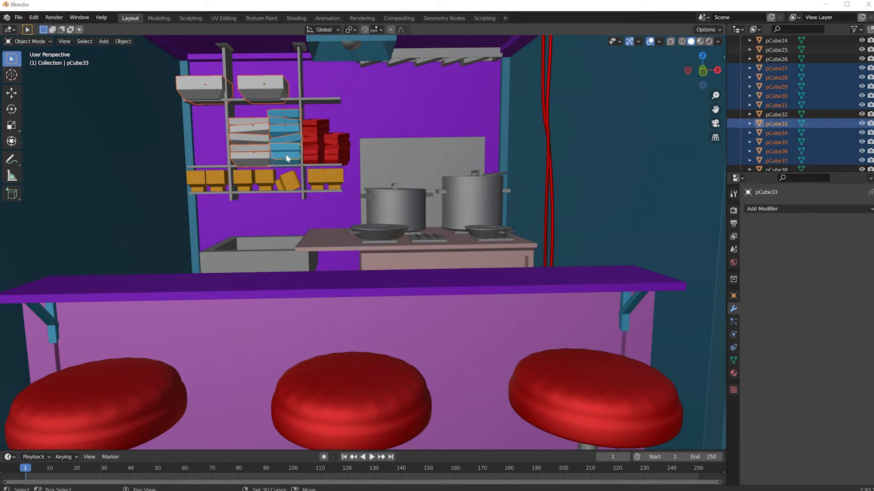
shift+click(285, 157)
Add both stacks of red containers to the selection, keeping the stall's structure out of it
shift+click(314, 127)
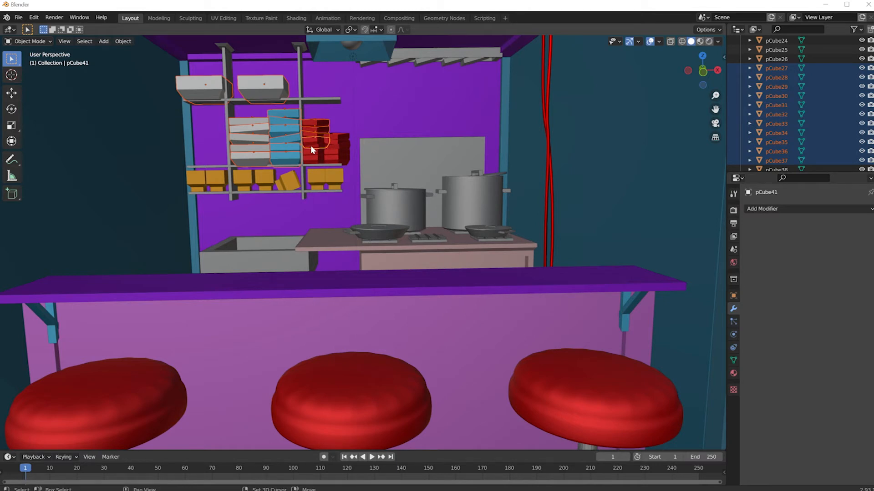
shift+click(311, 160)
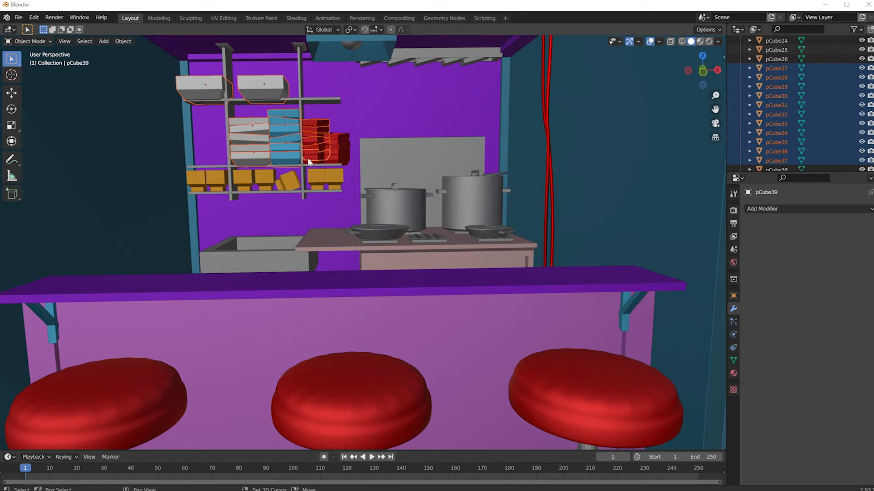
shift+click(337, 144)
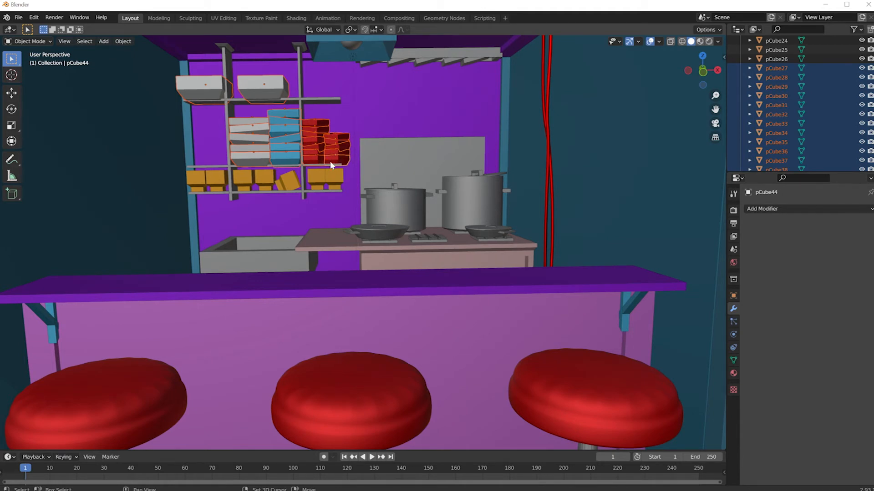
shift+click(331, 163)
shift+click(331, 161)
shift+click(331, 160)
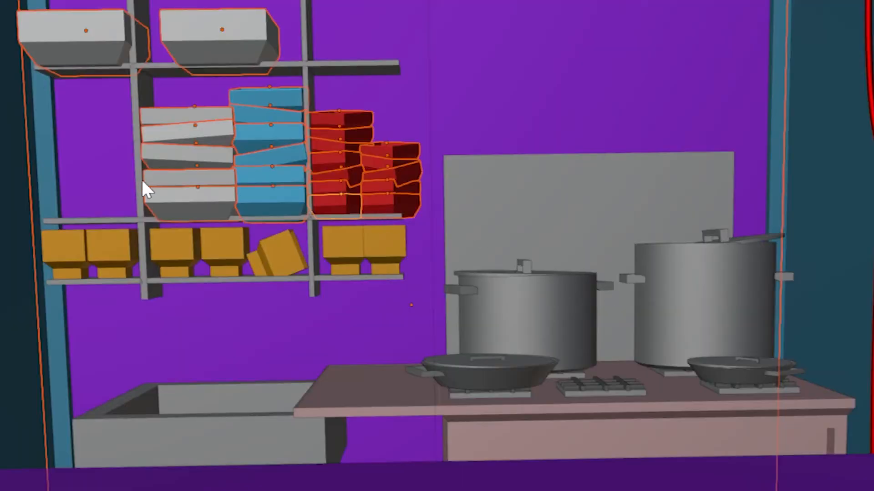
shift+click(673, 61)
shift+click(668, 100)
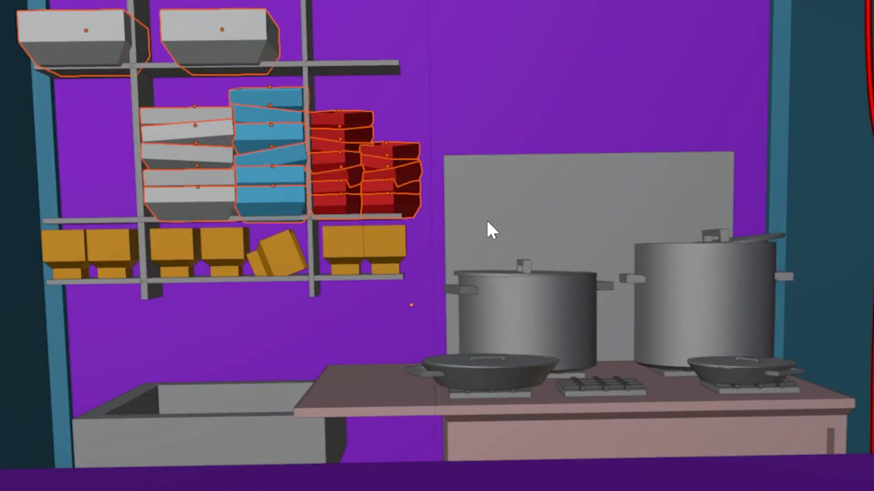
Add all seven orange cups on the lower shelf, including the tilted one, to the selection
shift+click(108, 248)
shift+click(78, 249)
shift+click(176, 246)
shift+click(226, 248)
shift+click(275, 257)
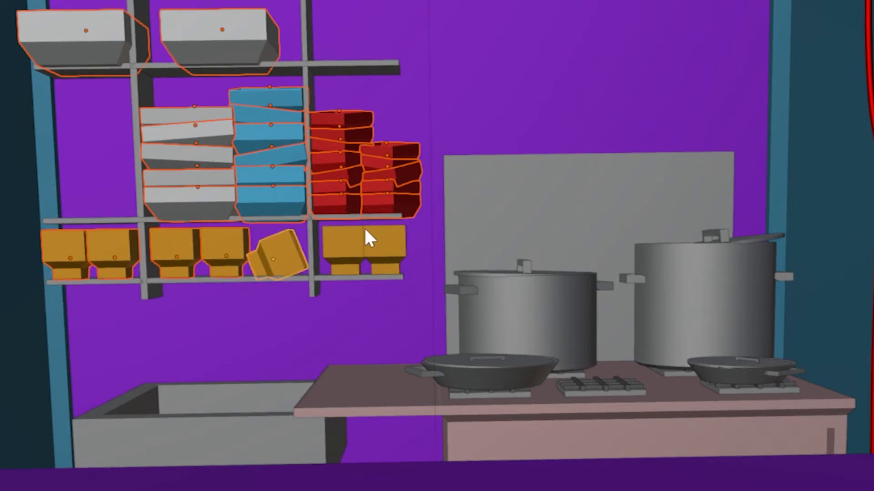
shift+click(362, 239)
shift+click(384, 246)
Add the bodies of the two large pots and the two pans on the stove to the selection
shift+click(517, 312)
shift+click(730, 336)
shift+click(733, 378)
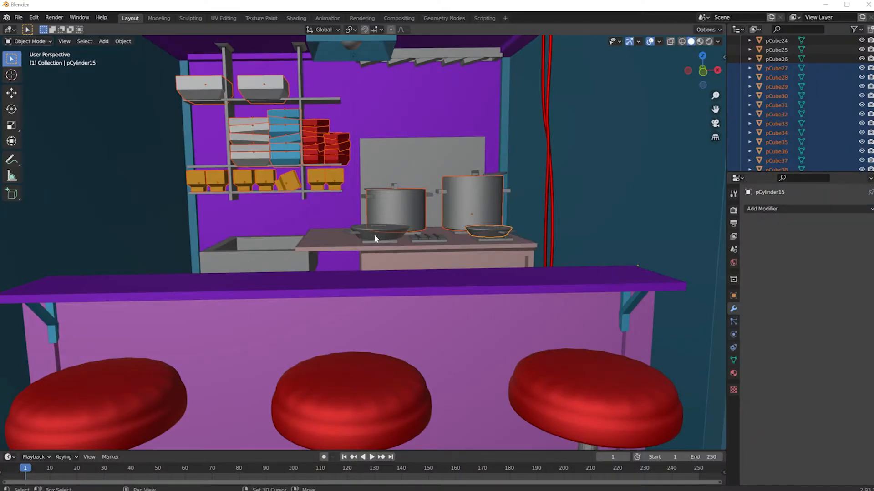
shift+click(478, 377)
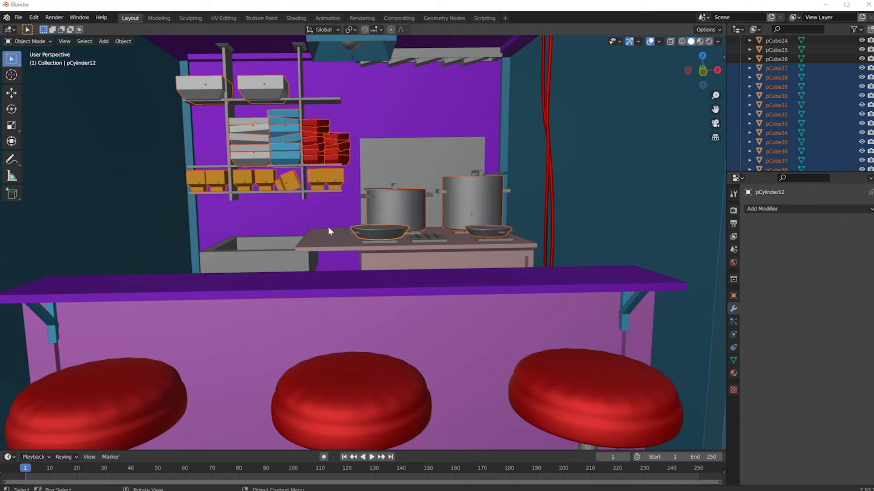
Copy the middle stool seat's subdivision modifier to the selected shelf containers, cups, pots and pans
scroll(206, 233, down, 4)
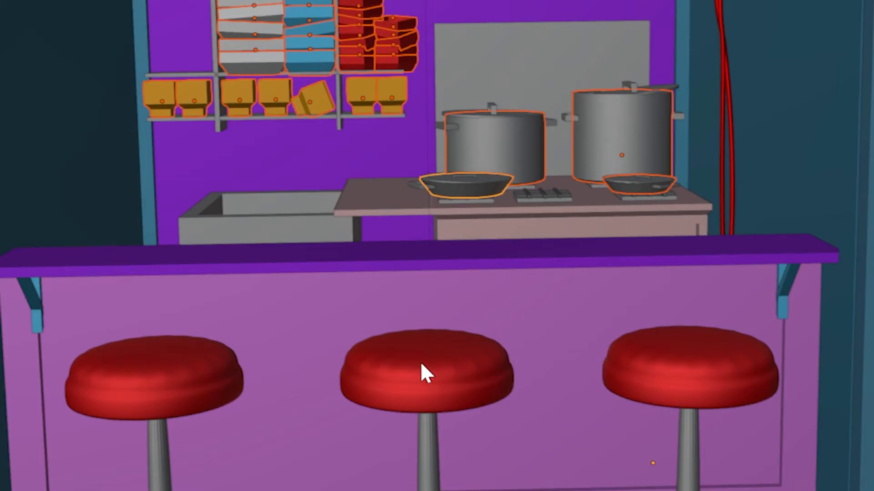
shift+click(421, 365)
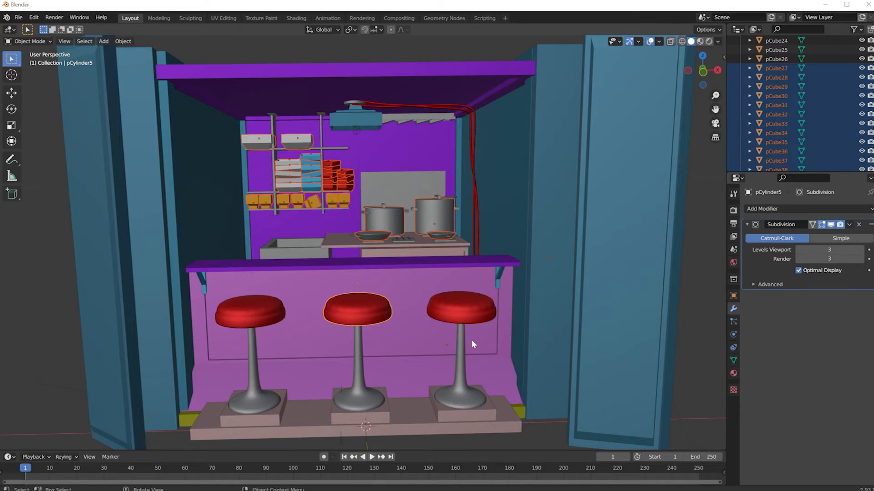
key(ctrl+l)
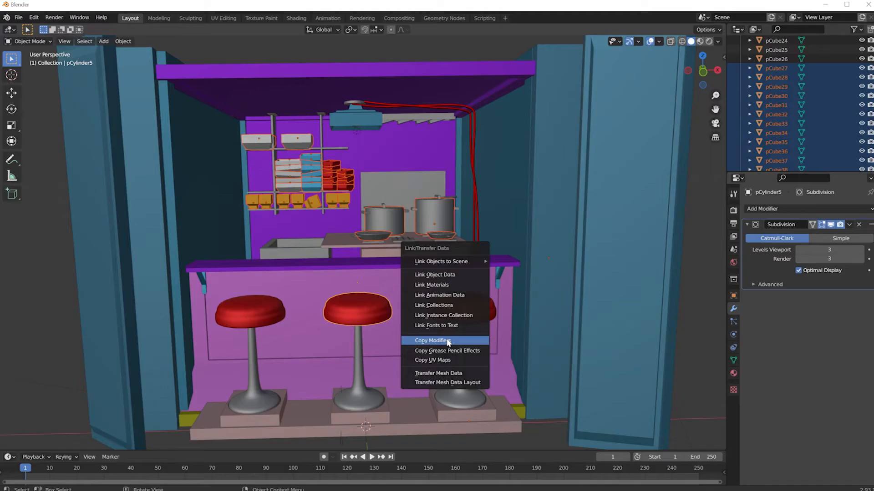
click(409, 302)
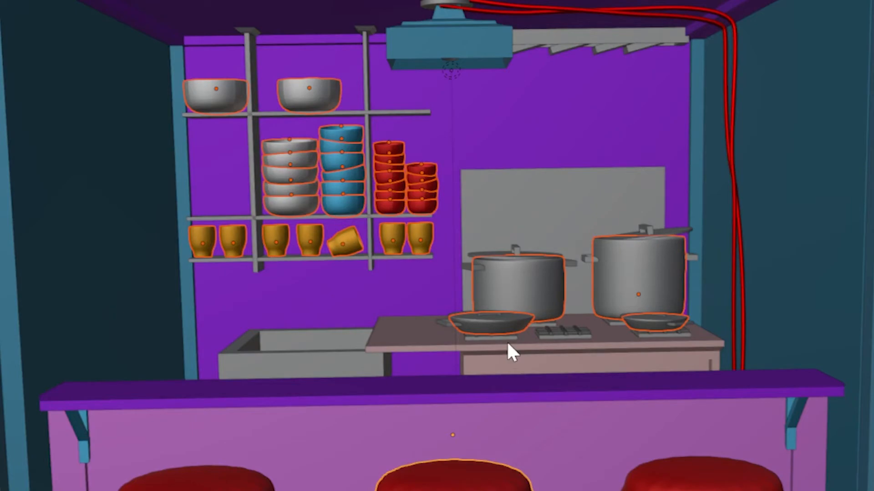
scroll(506, 341, up, 5)
scroll(506, 340, down, 4)
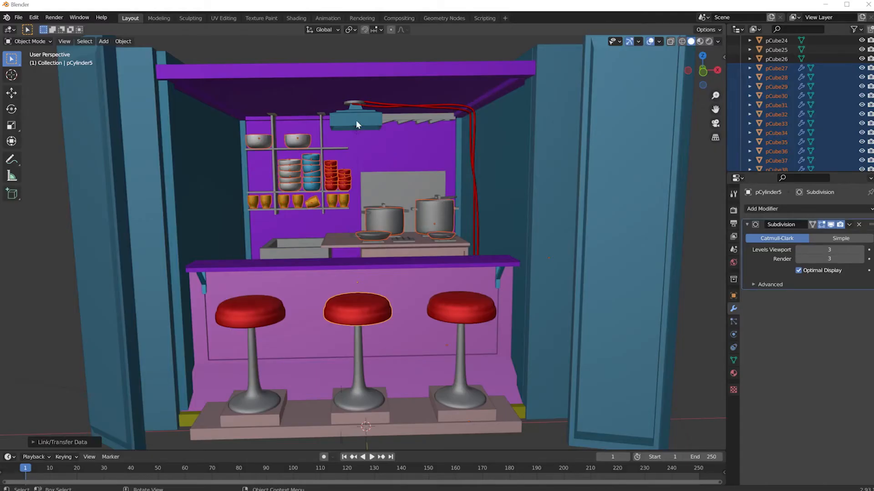
scroll(351, 121, up, 2)
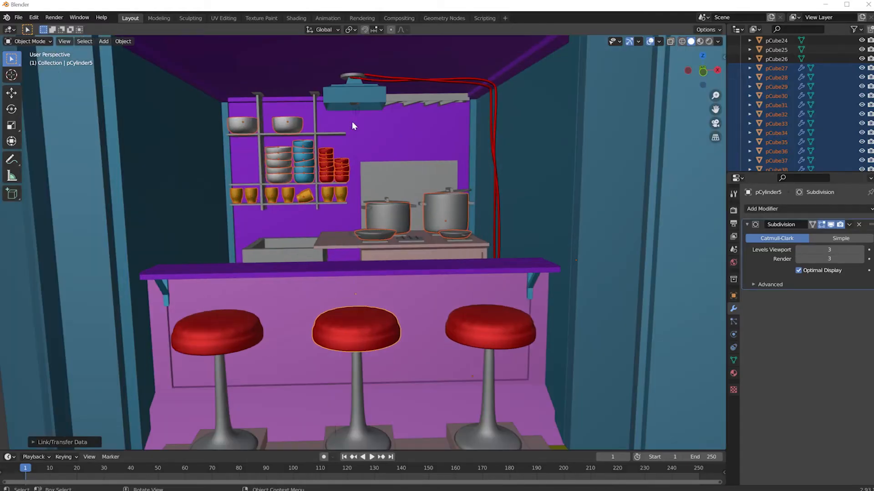
Copy the subdivision modifier from a blue bowl on the shelf to the hanging lamp shade
click(342, 99)
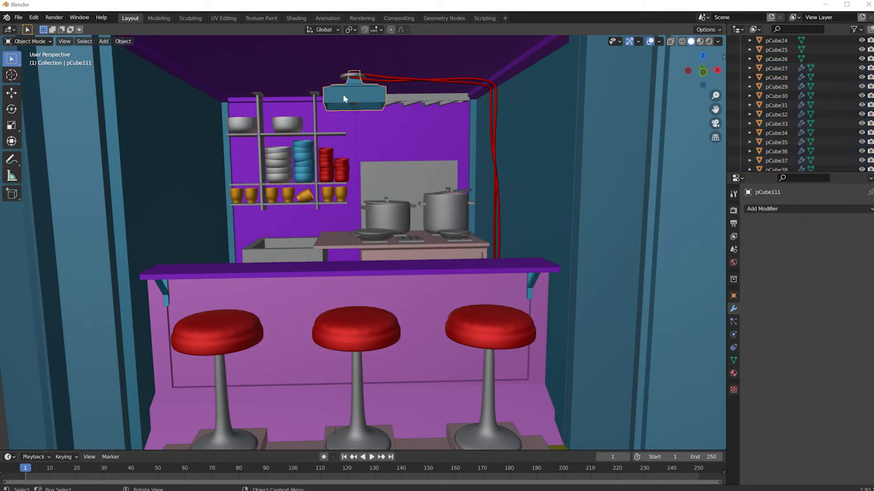
scroll(341, 98, up, 2)
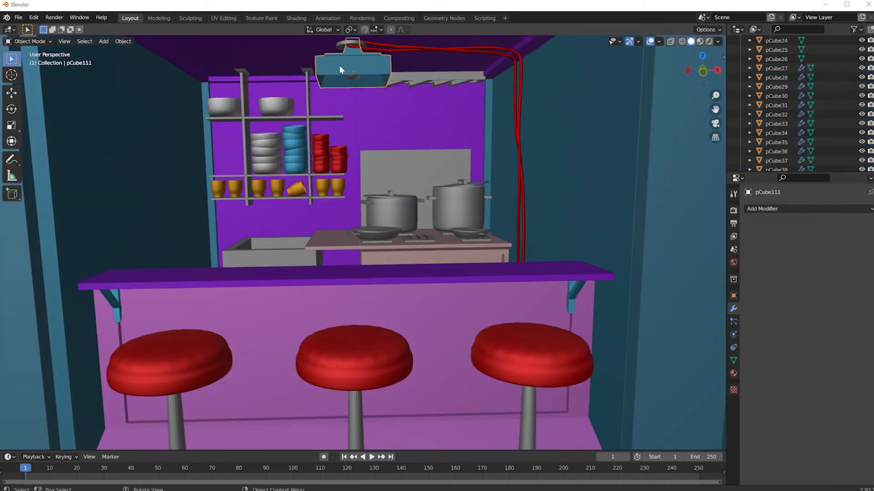
shift+click(296, 141)
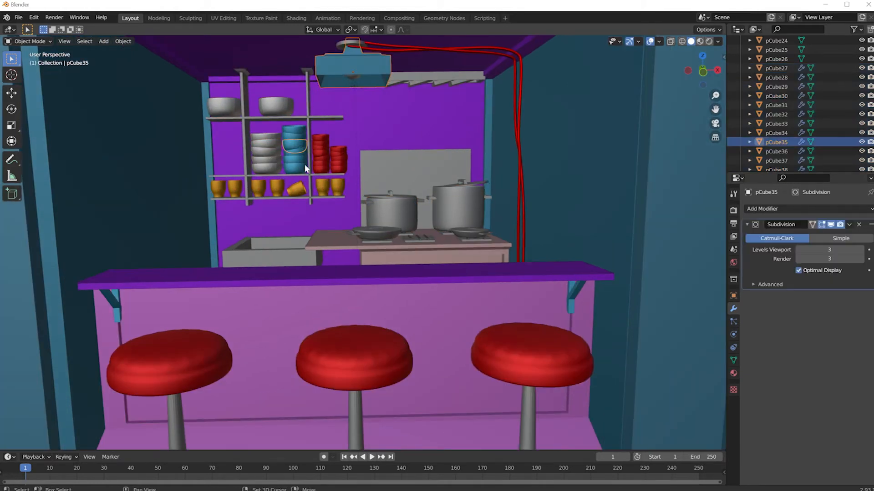
key(ctrl+l)
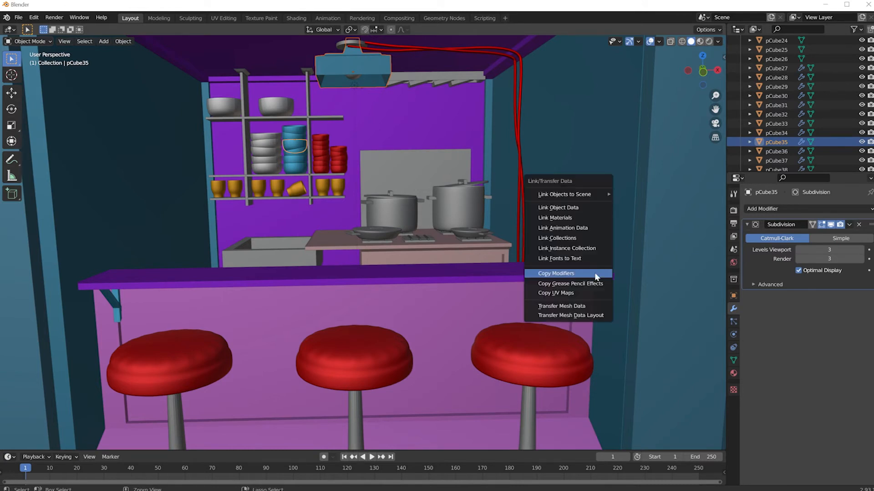
click(596, 275)
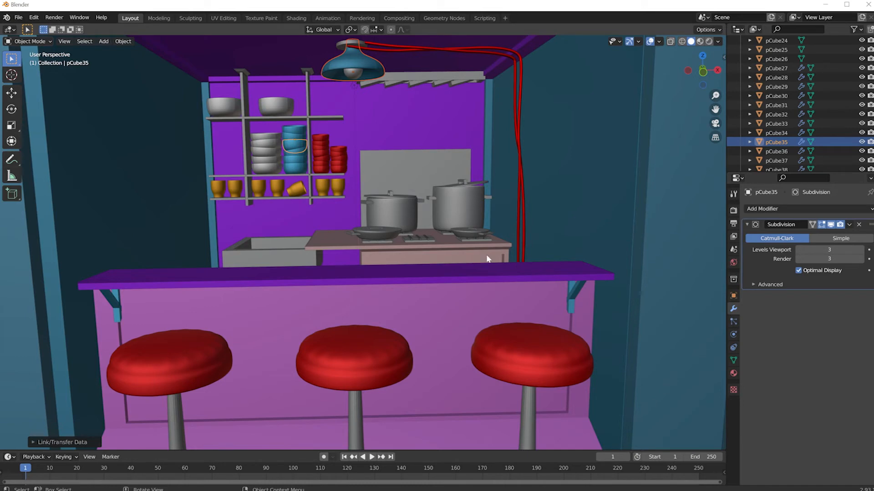
scroll(450, 255, down, 5)
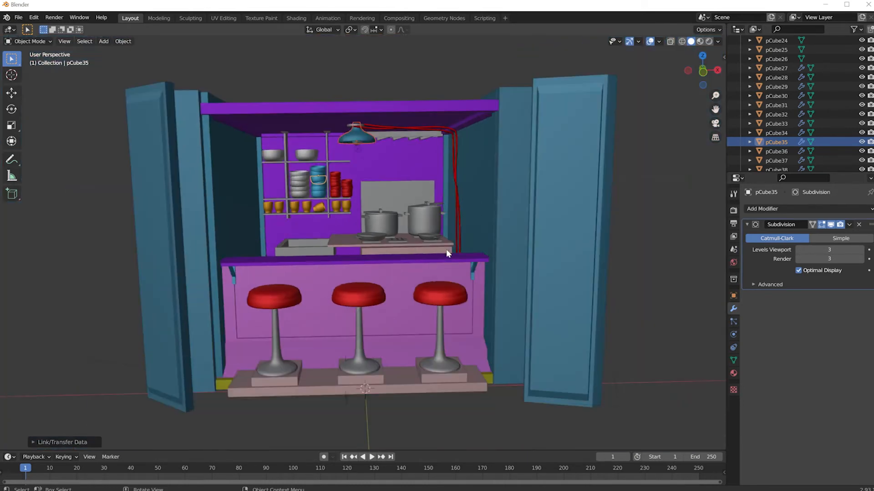
Locate the camera far outside the stall and select it
scroll(447, 254, up, 2)
scroll(447, 254, down, 2)
scroll(447, 254, up, 1)
scroll(447, 254, down, 1)
scroll(778, 120, up, 10)
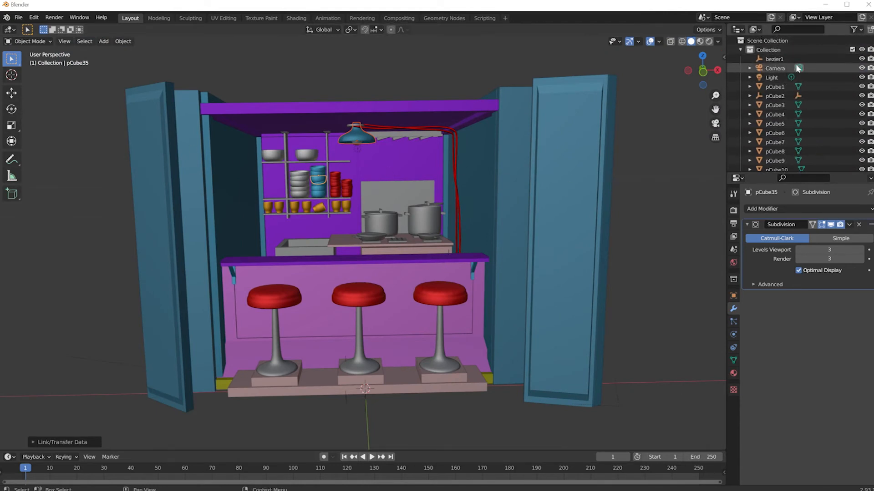
scroll(460, 177, down, 8)
scroll(460, 175, down, 5)
scroll(457, 179, up, 6)
scroll(450, 191, down, 2)
scroll(448, 229, up, 2)
mouse_move(448, 229)
middle_down()
mouse_move(423, 246)
mouse_move(442, 293)
mouse_move(380, 253)
mouse_move(386, 265)
middle_up()
scroll(386, 265, down, 6)
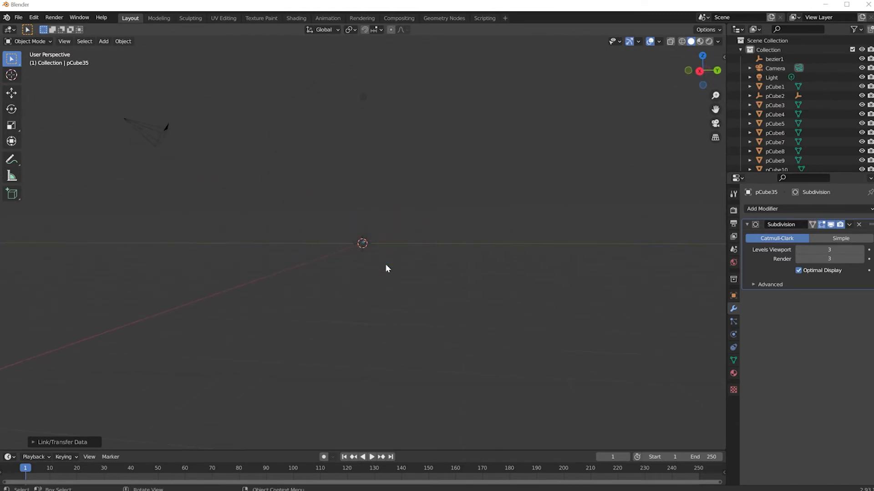
click(229, 178)
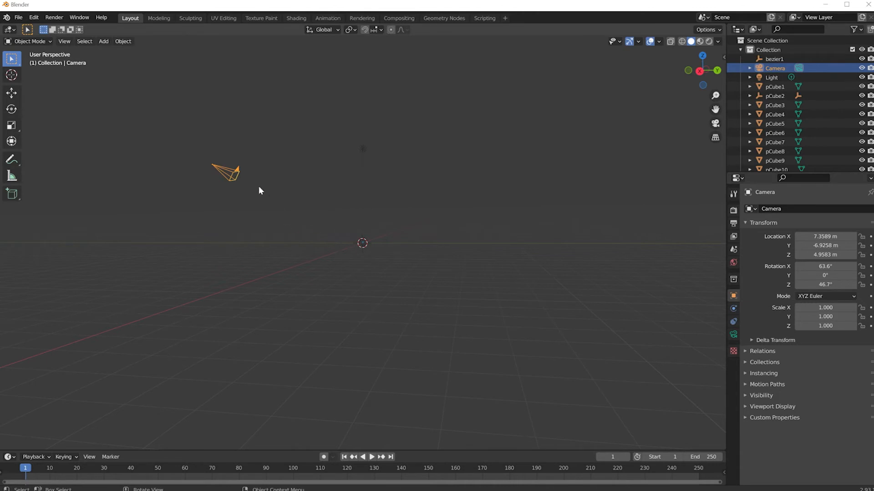
Frame the stall's open front with its three stools and align the active camera to this view
scroll(362, 241, up, 5)
scroll(356, 242, down, 5)
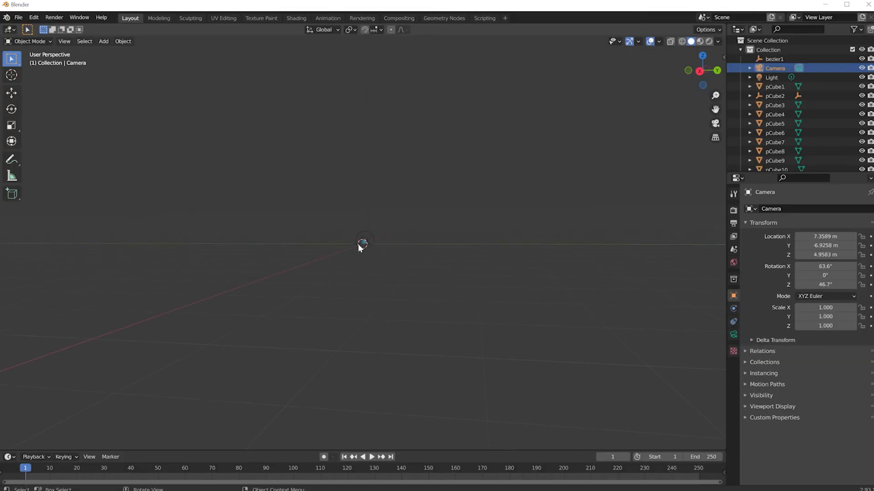
scroll(359, 246, up, 12)
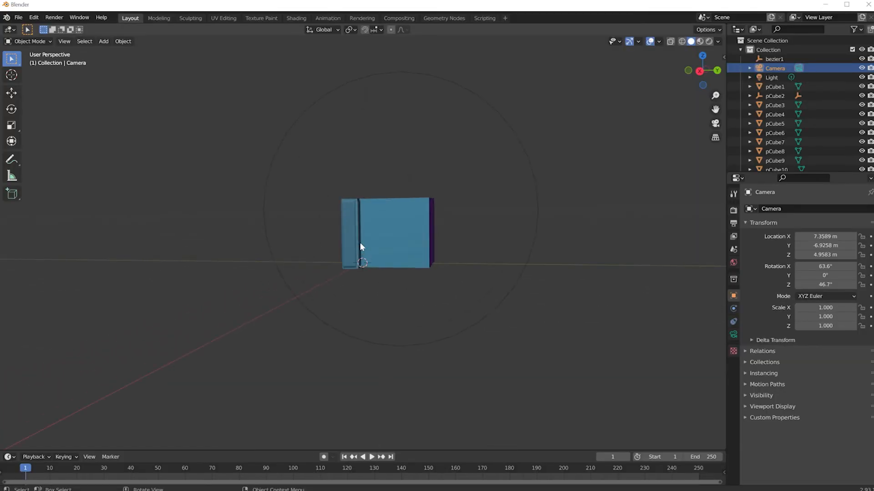
middle_drag(342, 251, 445, 240)
scroll(445, 239, up, 5)
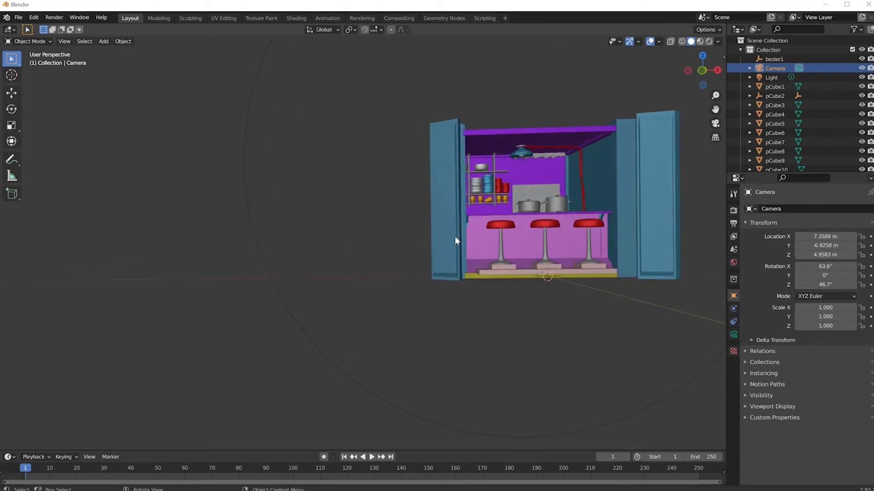
middle_drag(516, 239, 367, 248)
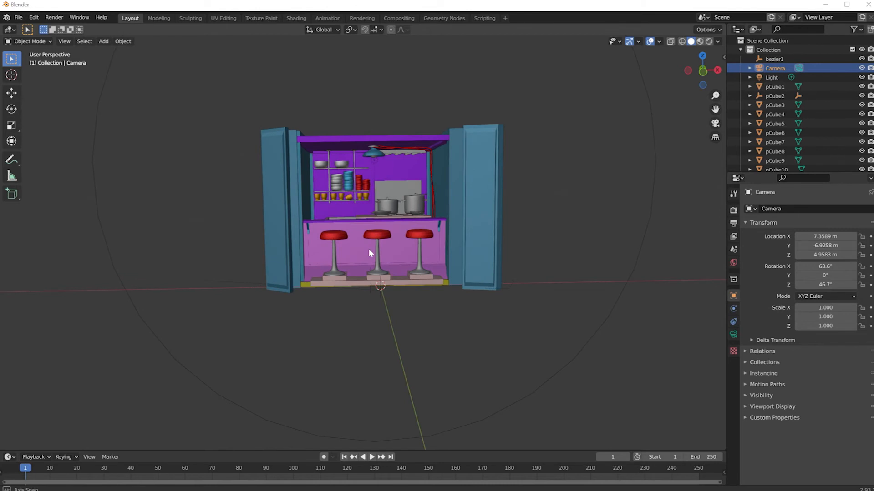
scroll(367, 248, up, 4)
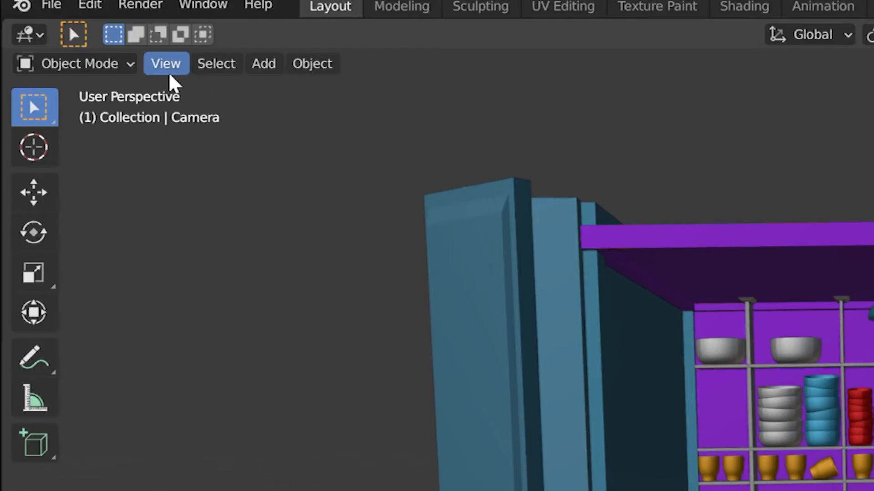
click(65, 41)
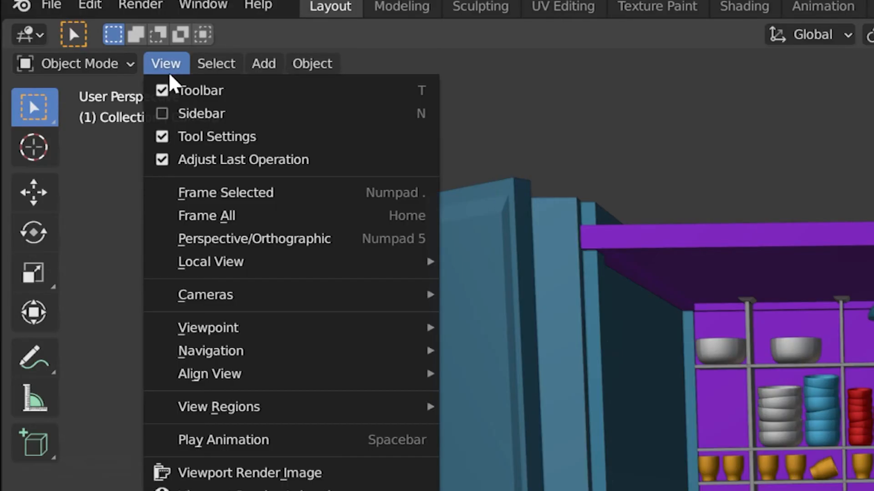
mouse_move(245, 382)
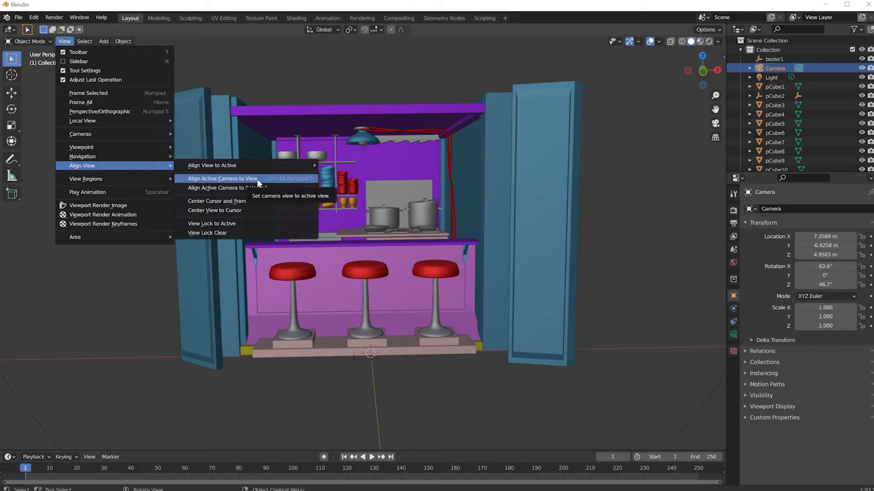
click(258, 182)
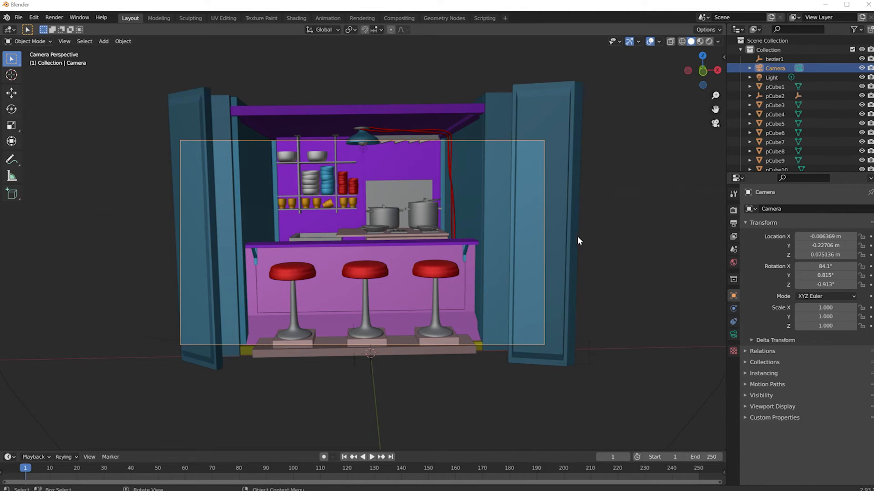
Move the camera straight back from the stall's open front to about -0.289 m on the Y axis
scroll(419, 223, down, 5)
middle_drag(421, 227, 384, 260)
scroll(384, 255, down, 4)
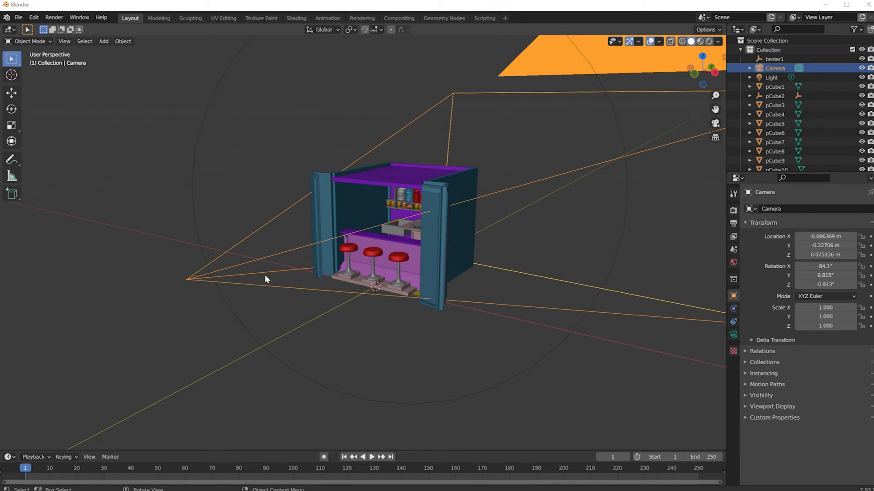
click(12, 92)
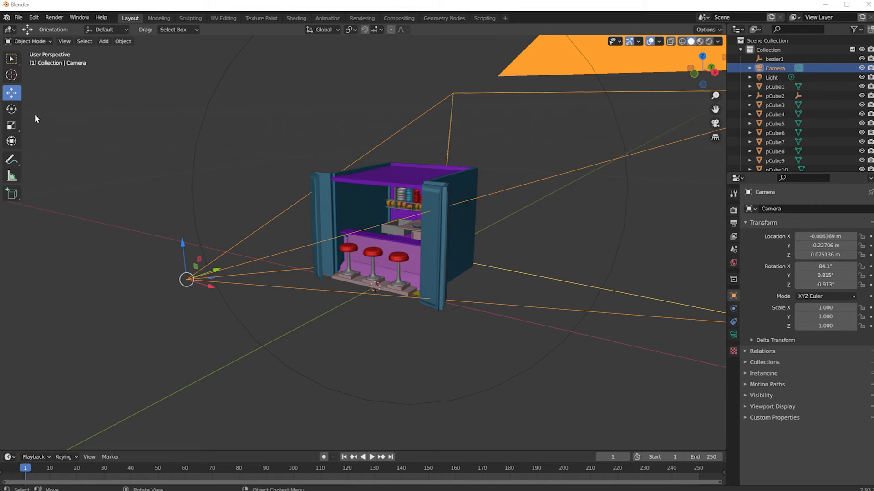
drag(217, 271, 145, 289)
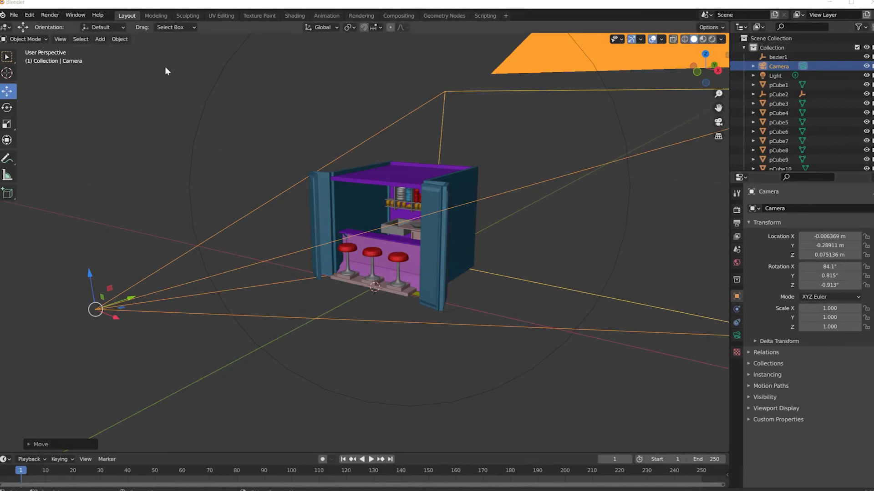
Switch the viewport to the active camera's view to check how the stall fits the frame
click(61, 40)
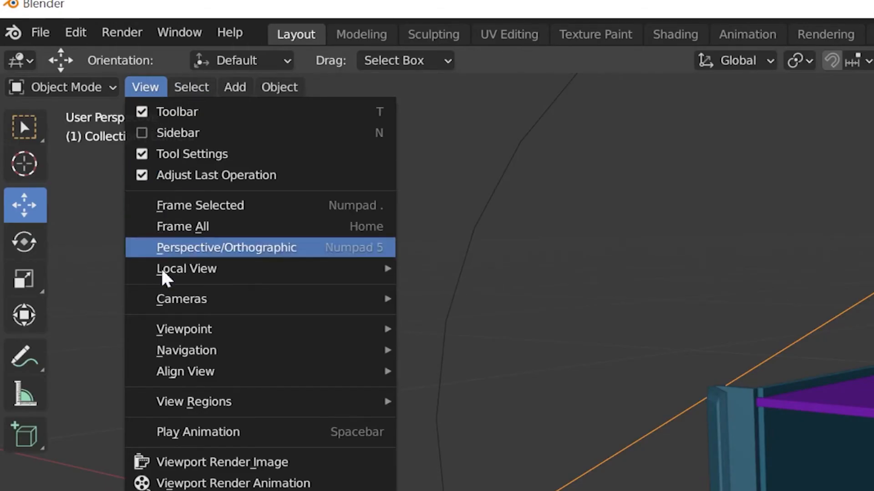
mouse_move(161, 303)
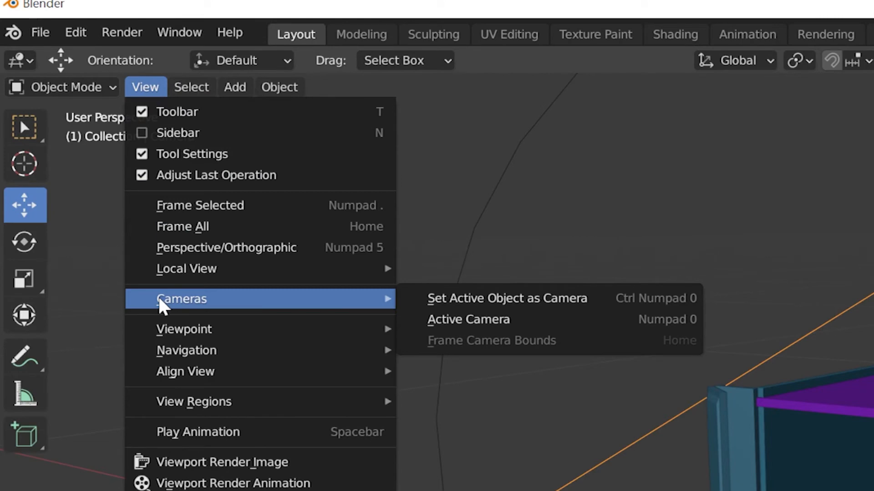
click(455, 324)
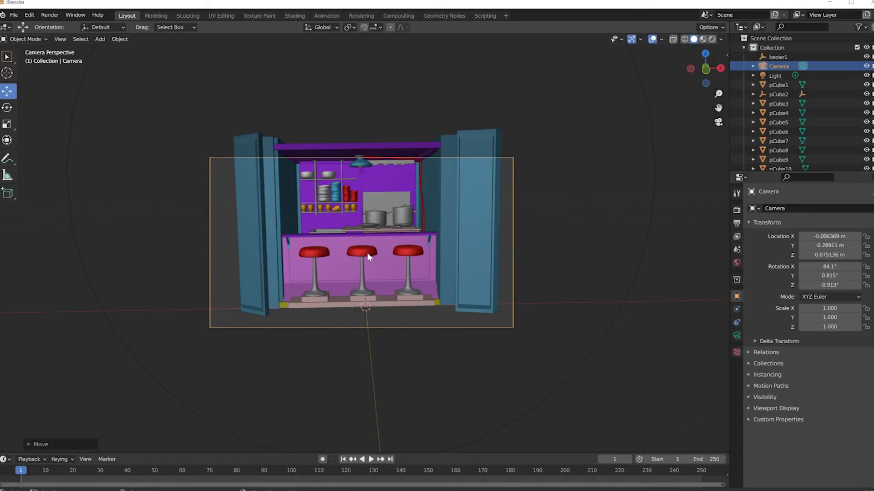
scroll(367, 253, up, 2)
scroll(366, 252, down, 1)
scroll(367, 252, up, 2)
scroll(366, 253, down, 2)
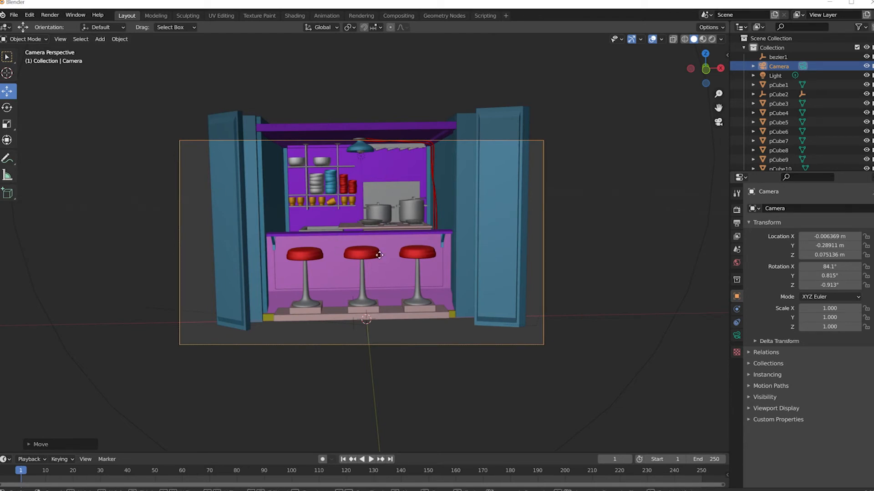
key(g)
key(z)
key(z)
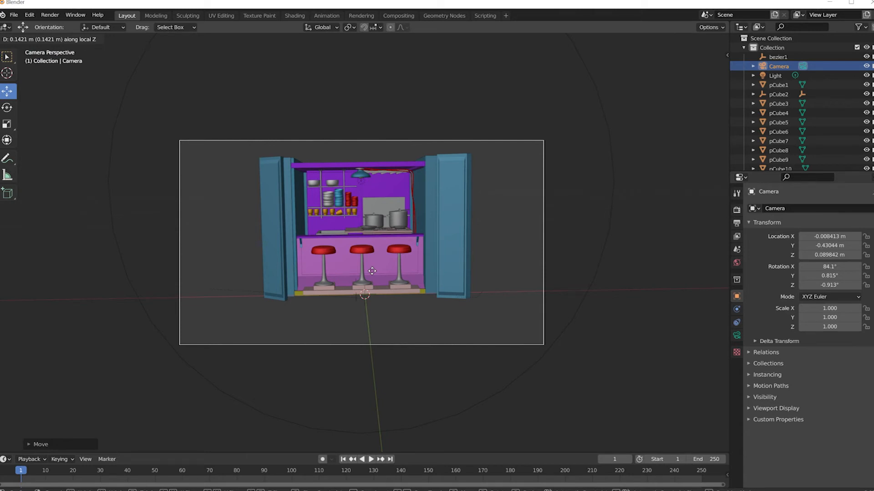
Rotate the camera freely in trackball mode to about 85.8°, 0.66° and -2.63° so the stall fits inside the frame
key(r)
key(r)
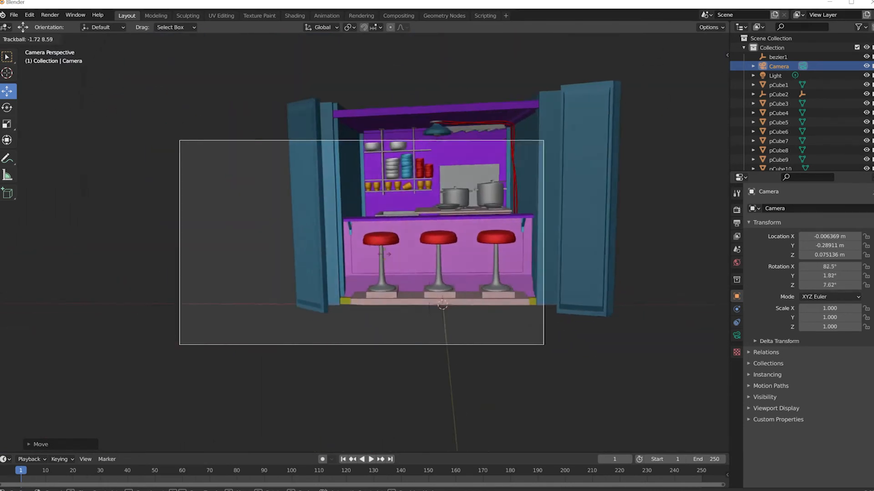
click(378, 257)
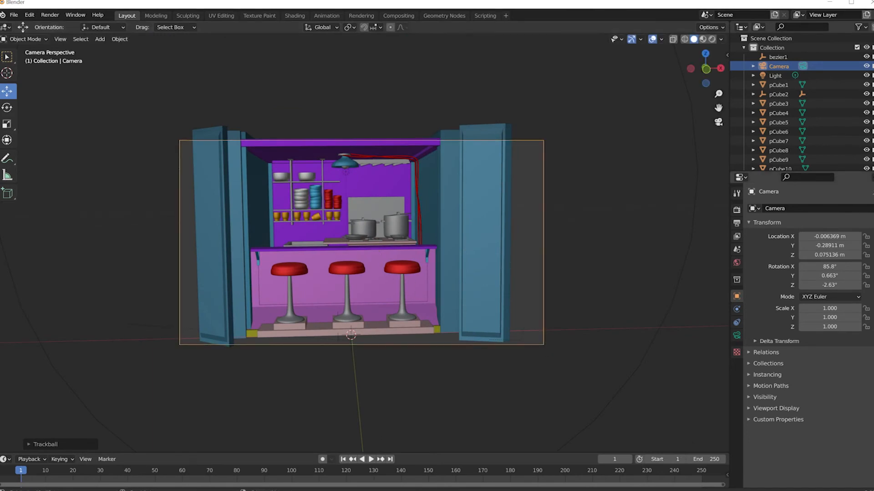
Try shifting the camera along the global X and Y axes, and lower it along global Z to about 0.064 m
key(g)
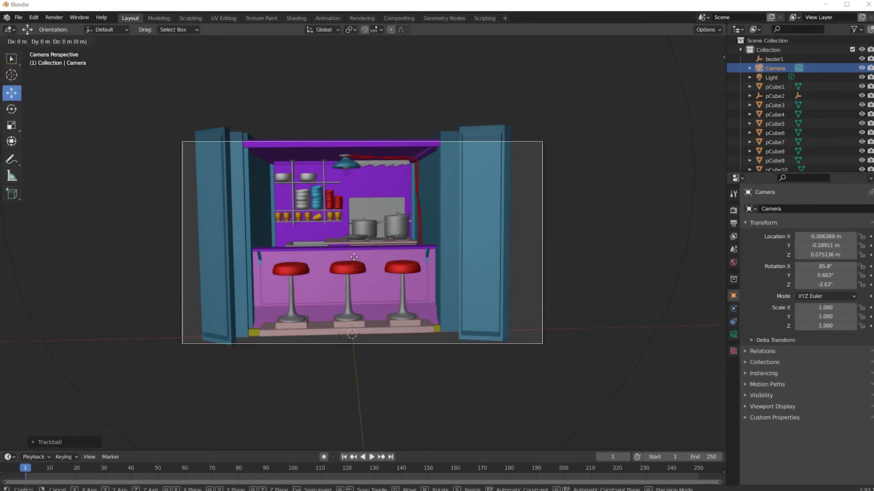
key(x)
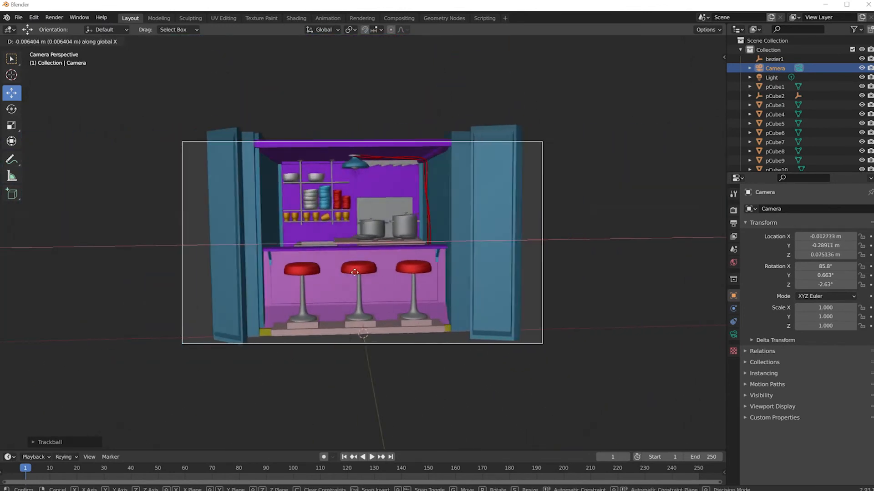
key(y)
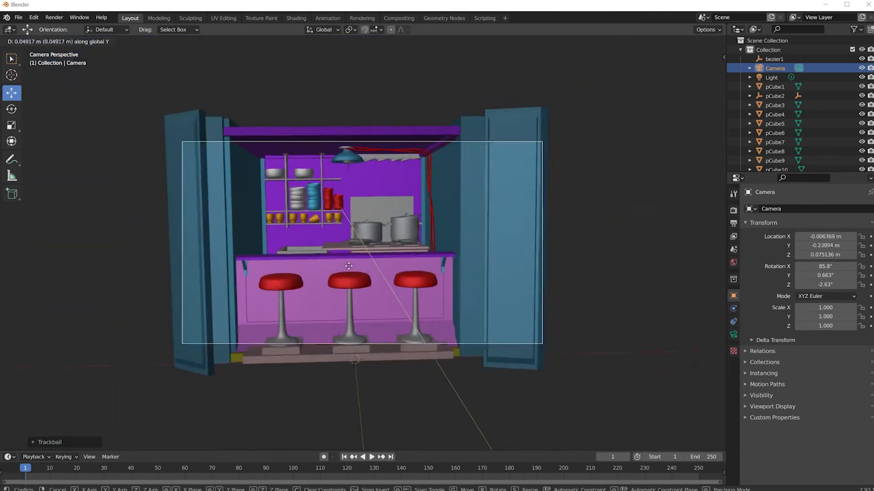
key(z)
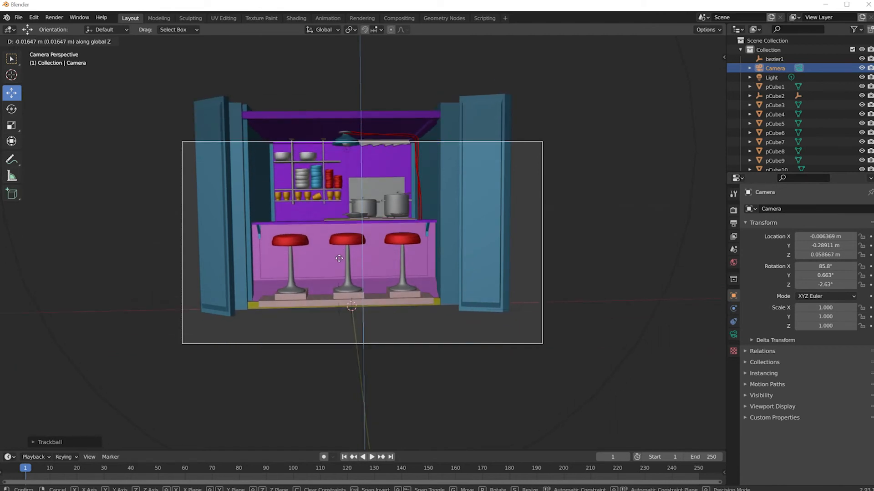
key(x)
key(y)
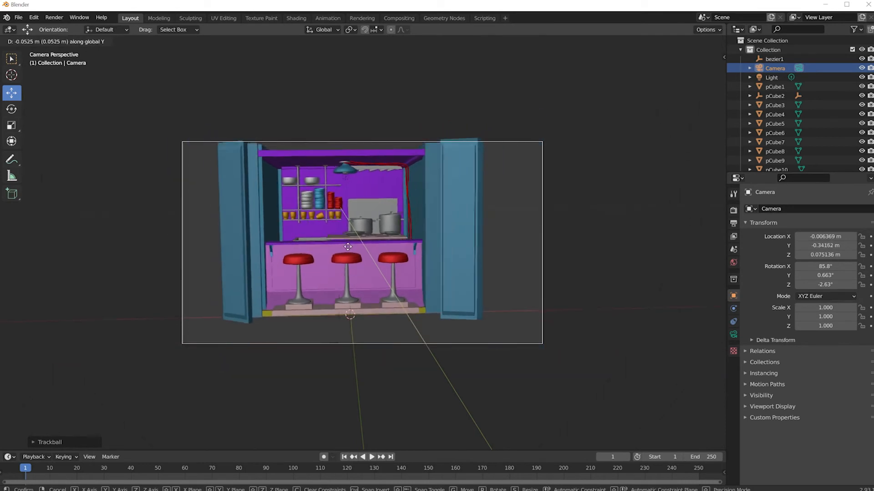
key(z)
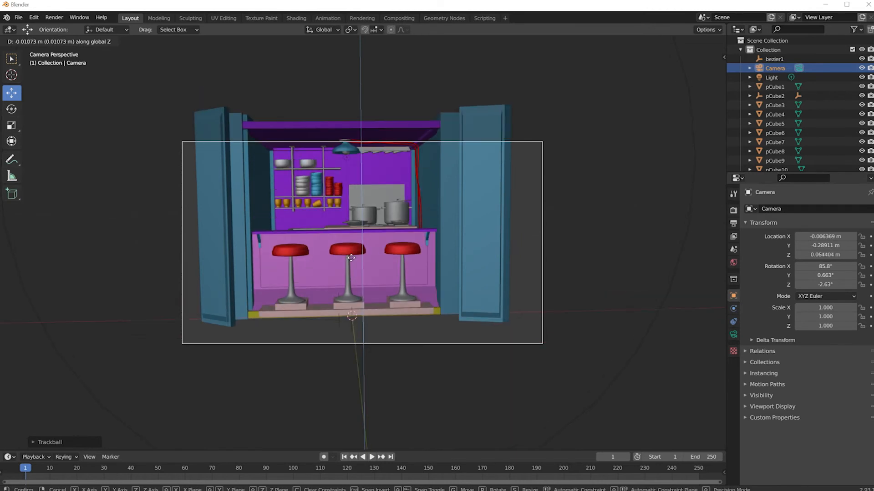
click(351, 258)
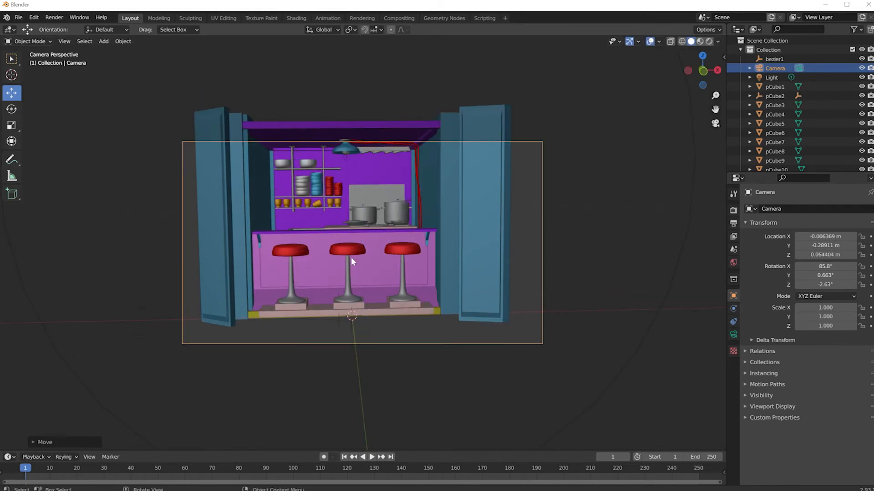
Raise the camera along the global Z axis to a height of about 0.079 m
key(g)
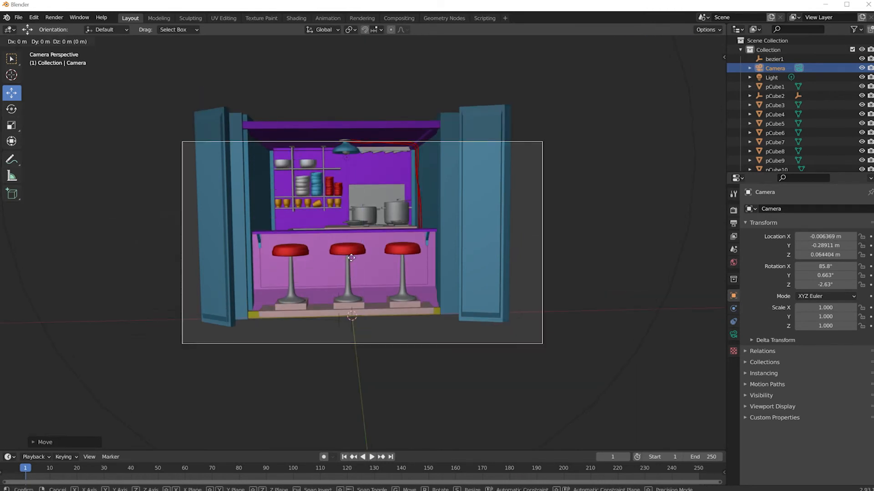
key(z)
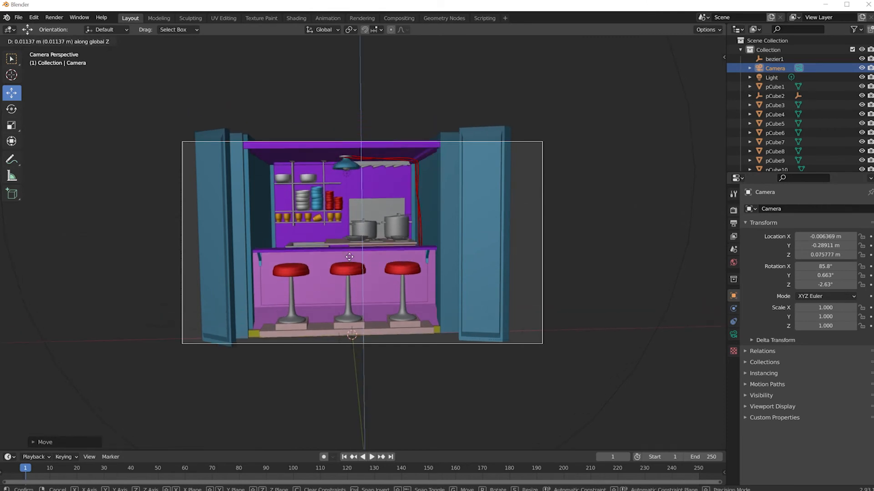
click(349, 256)
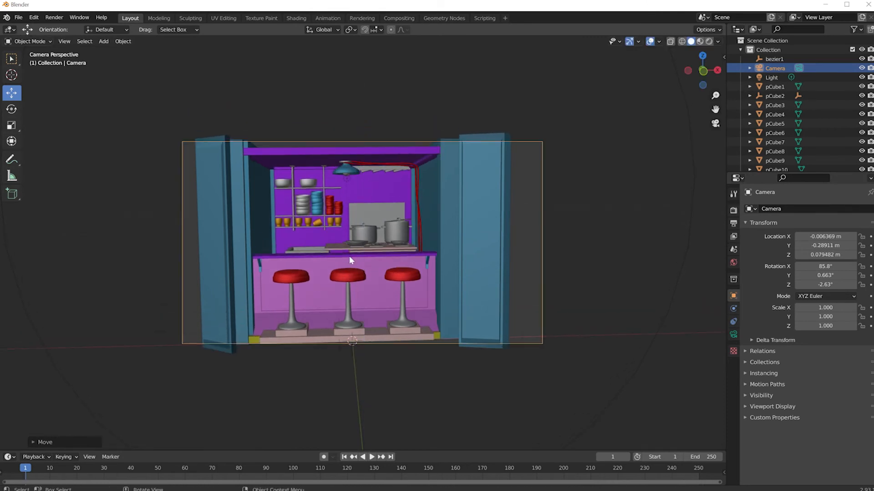
Check the scene's render engine and make a test render of the camera view with Eevee
click(733, 211)
click(814, 210)
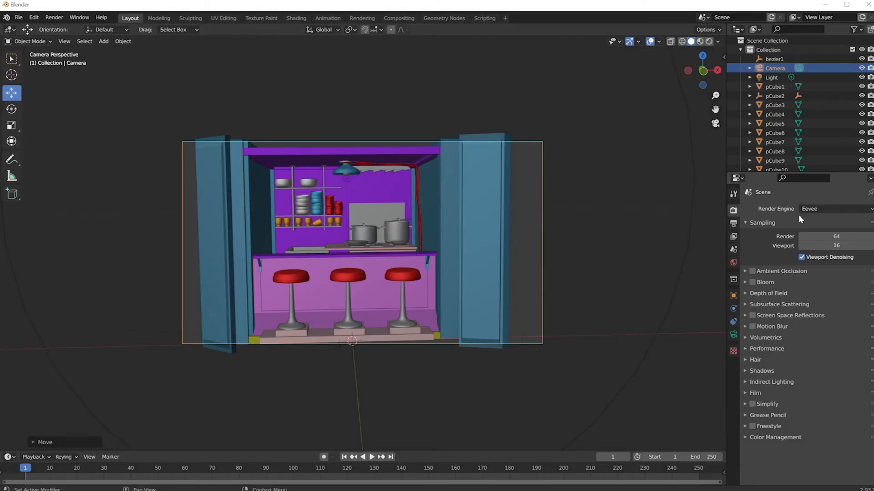
click(52, 19)
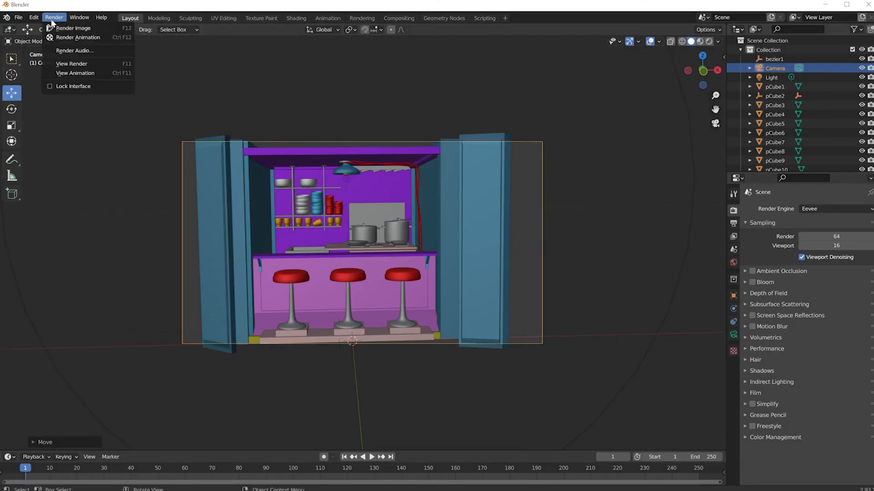
click(59, 30)
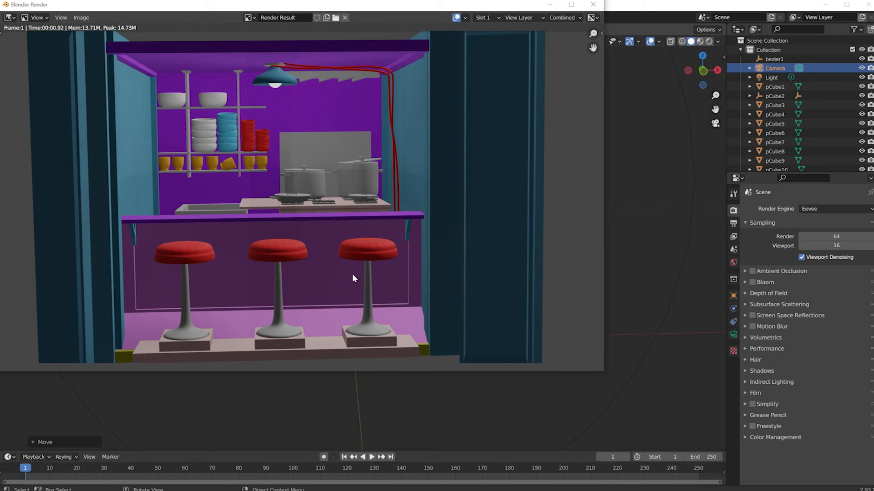
key(Escape)
Set the render engine to Cycles and its device to GPU Compute
click(808, 209)
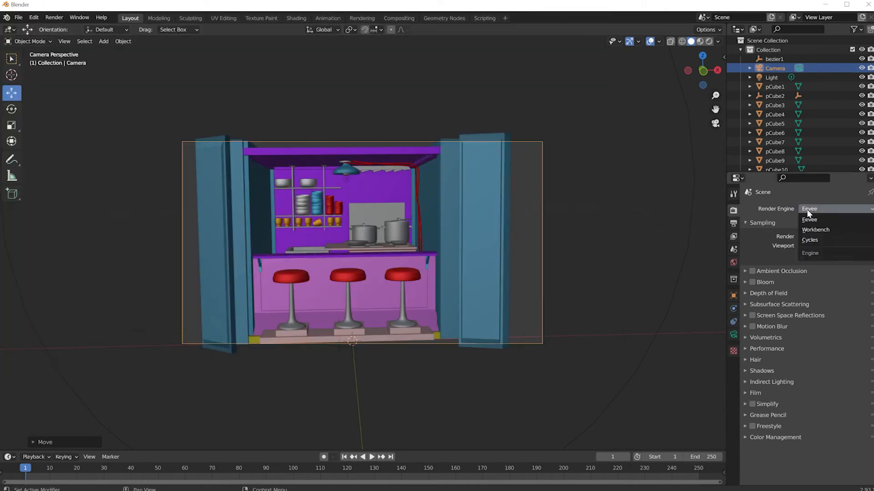
click(810, 240)
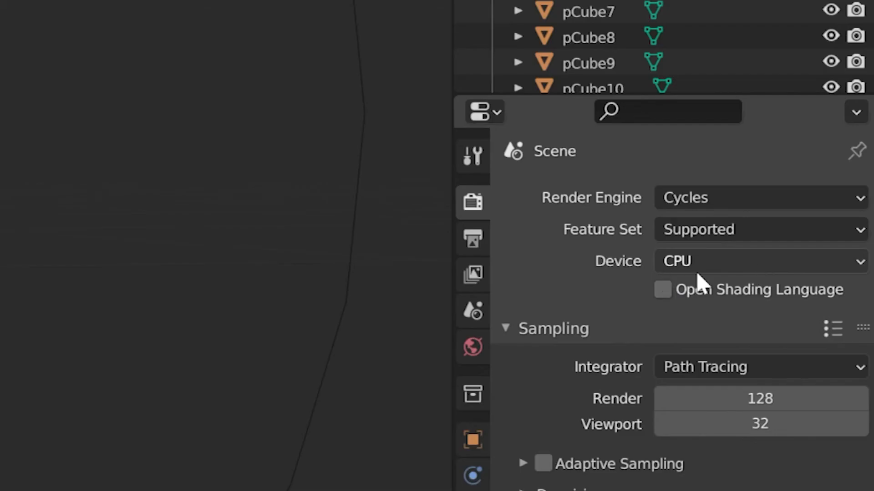
click(817, 235)
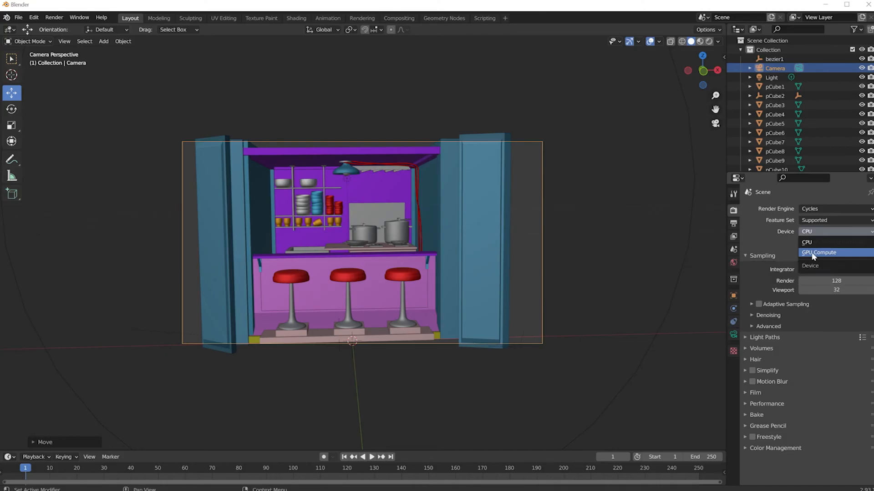
click(815, 253)
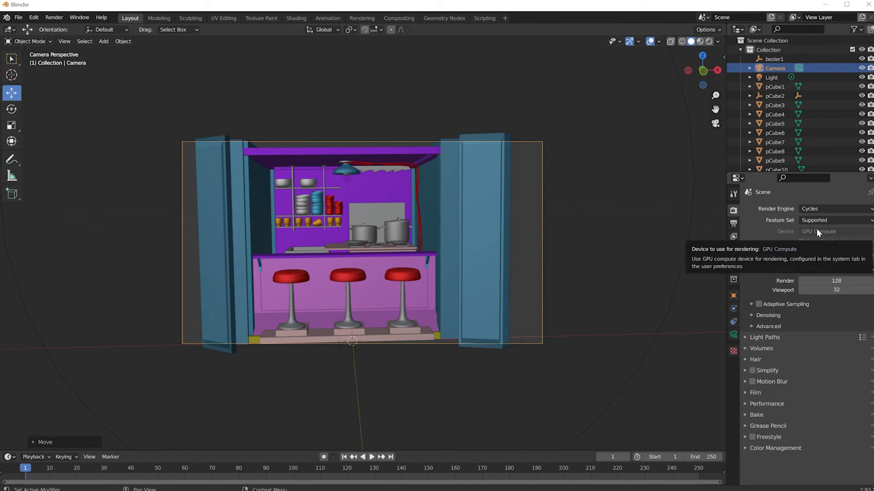
Set the Cycles render devices to CUDA in the system preferences
click(34, 18)
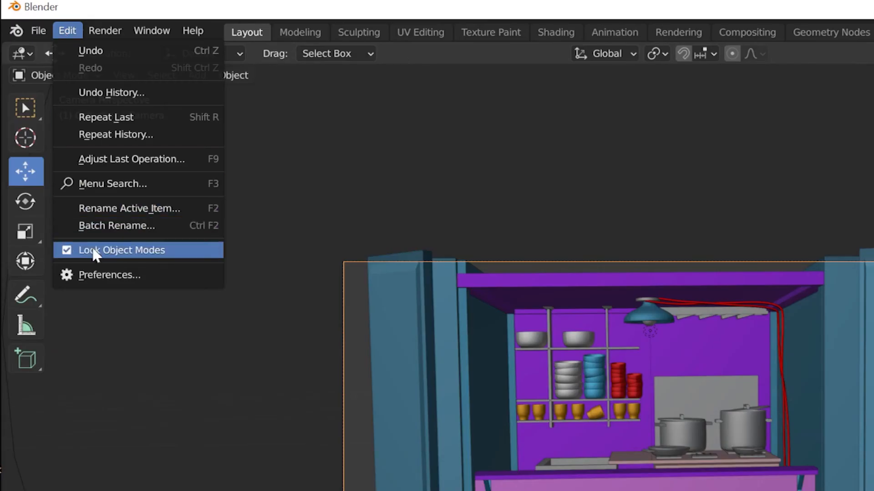
click(99, 276)
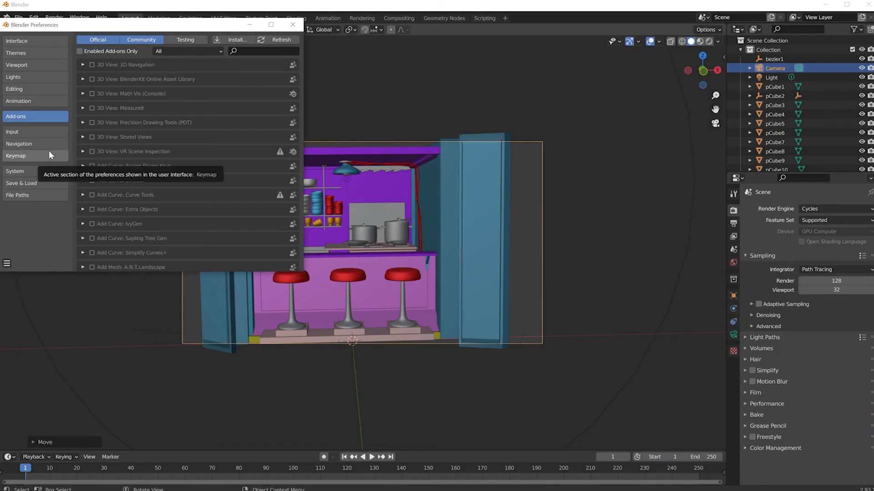
click(18, 172)
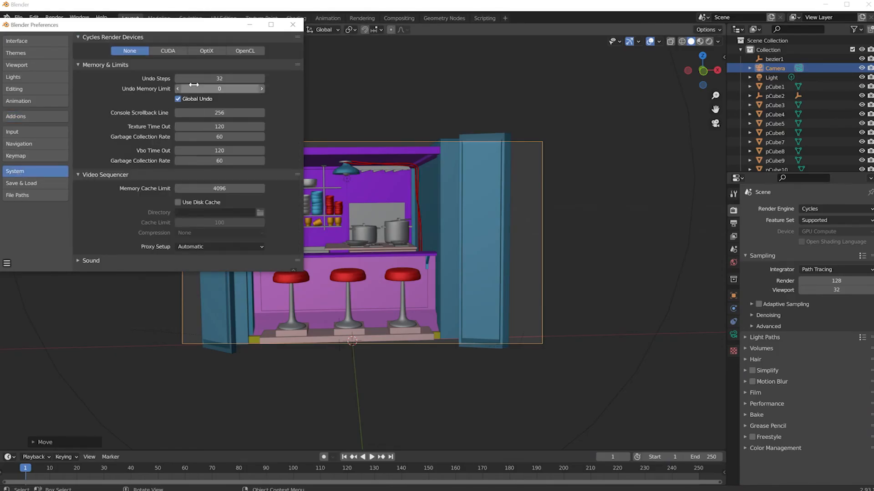
click(182, 51)
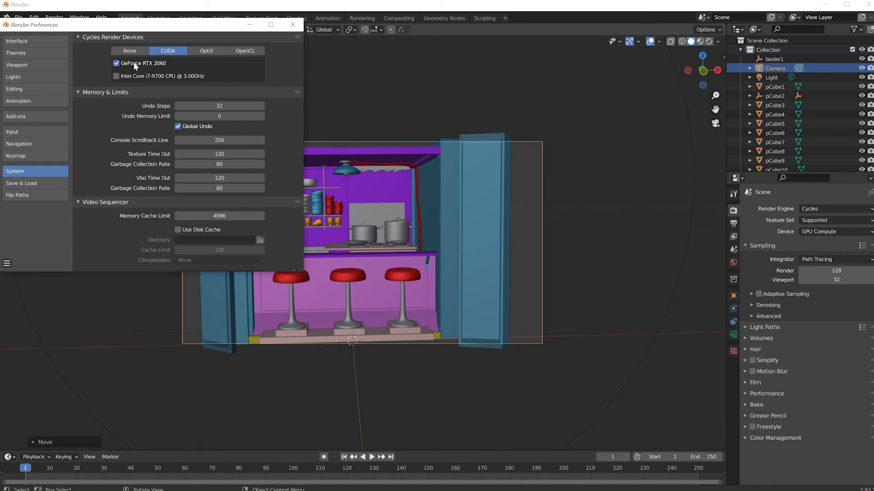
click(292, 24)
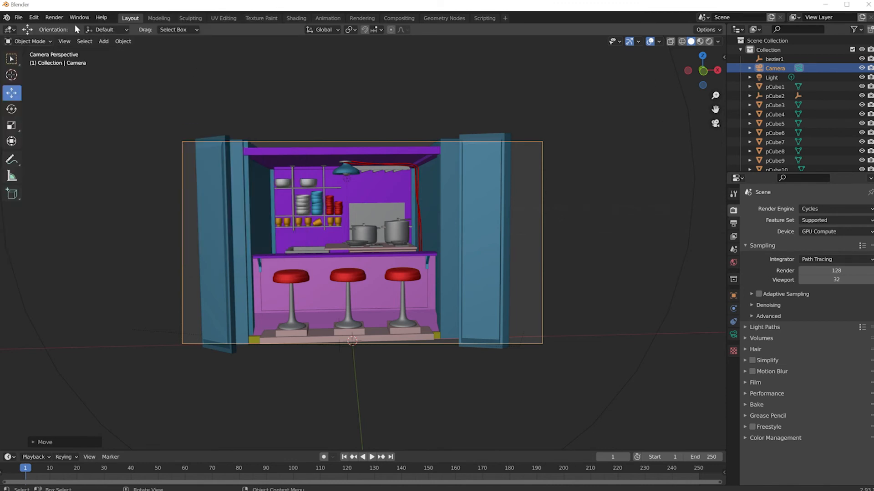
Render the camera view with Cycles and save the result as cycles1.png in the stall1 images folder
click(55, 17)
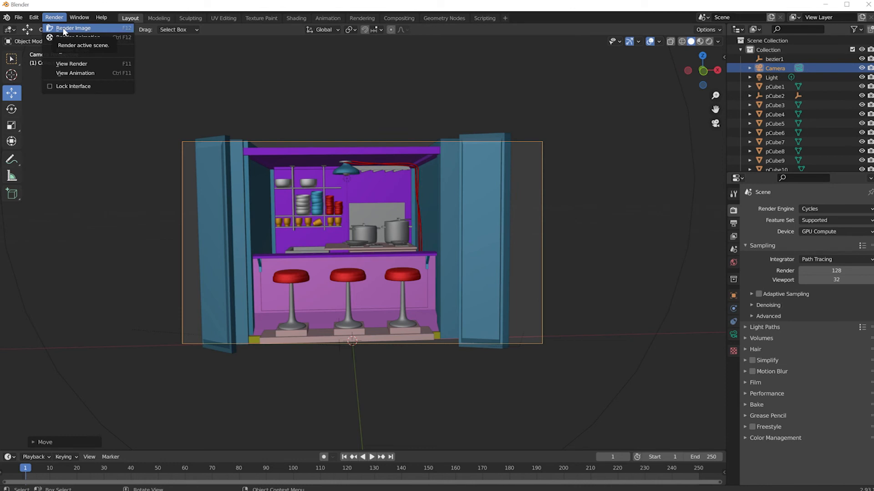
click(64, 29)
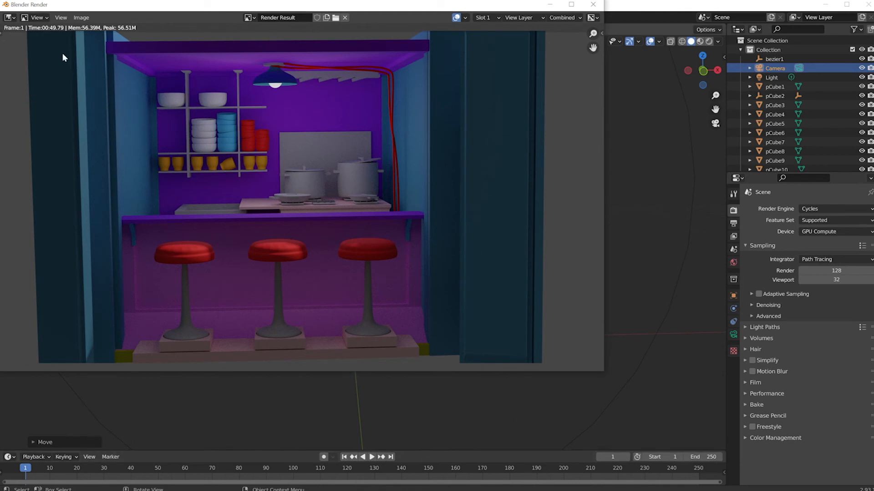
click(71, 19)
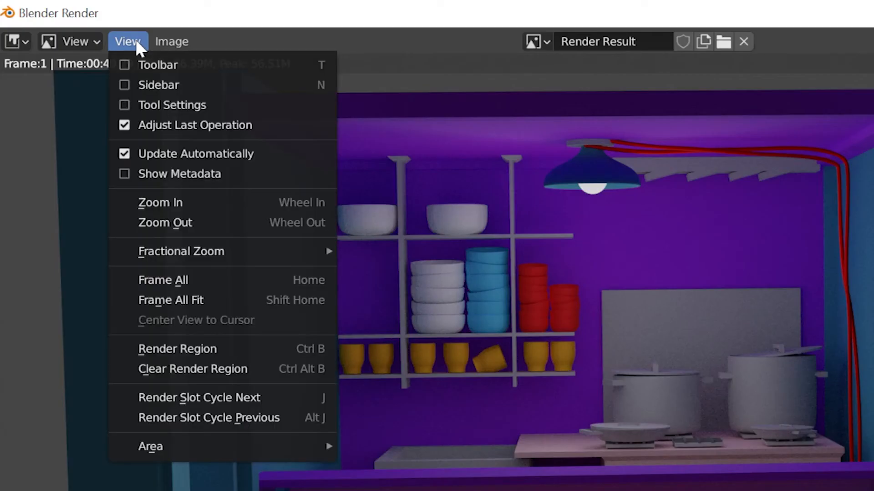
mouse_move(76, 19)
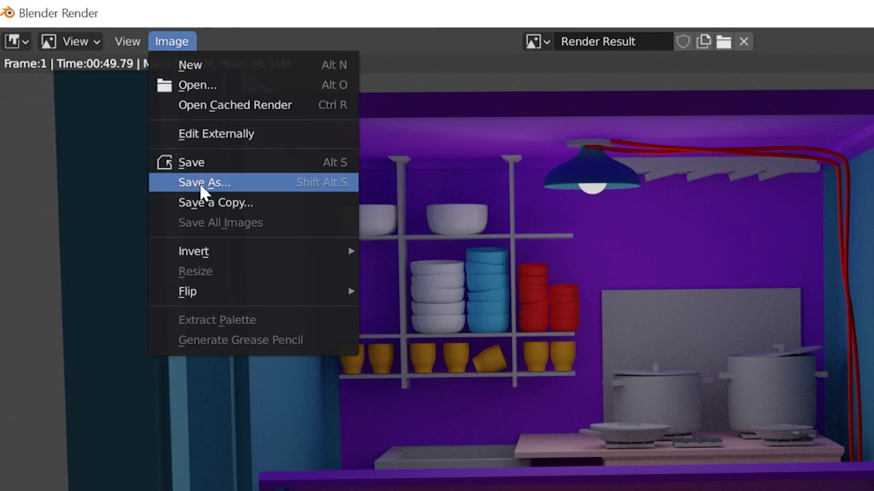
click(199, 182)
click(378, 278)
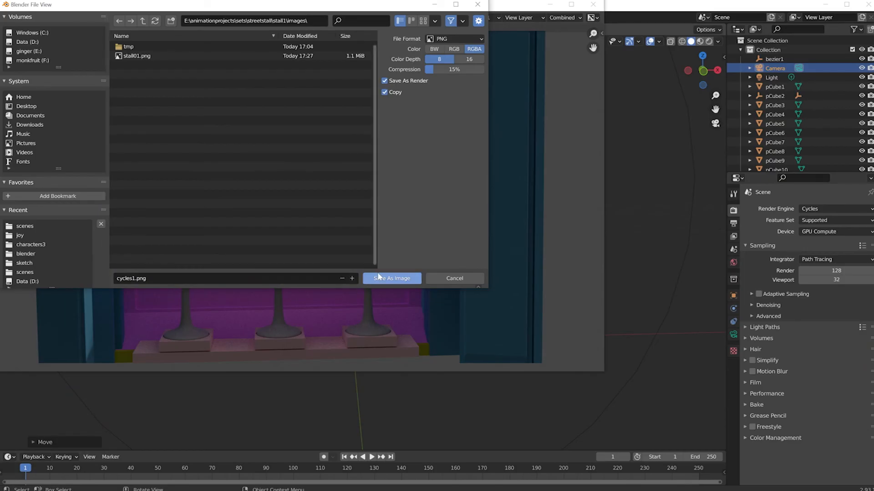
click(593, 5)
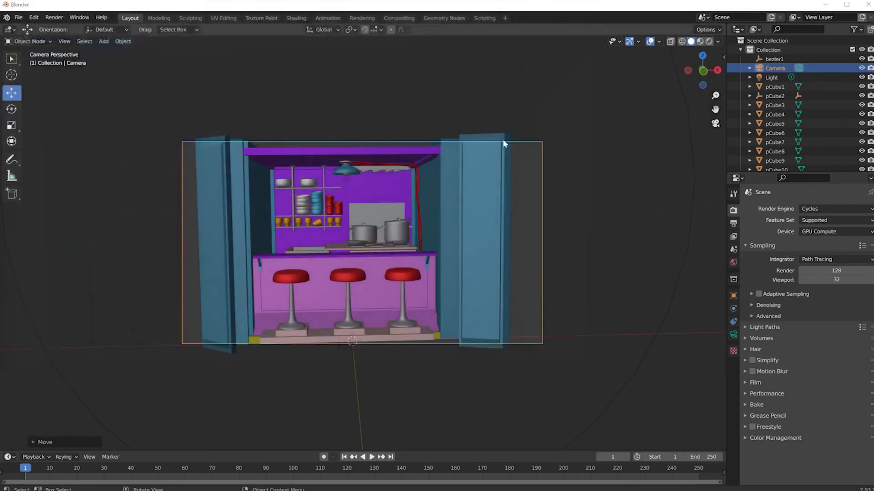
Set the metalseat material on the bar stool legs to metallic 1.000 and roughness 0.094
click(364, 237)
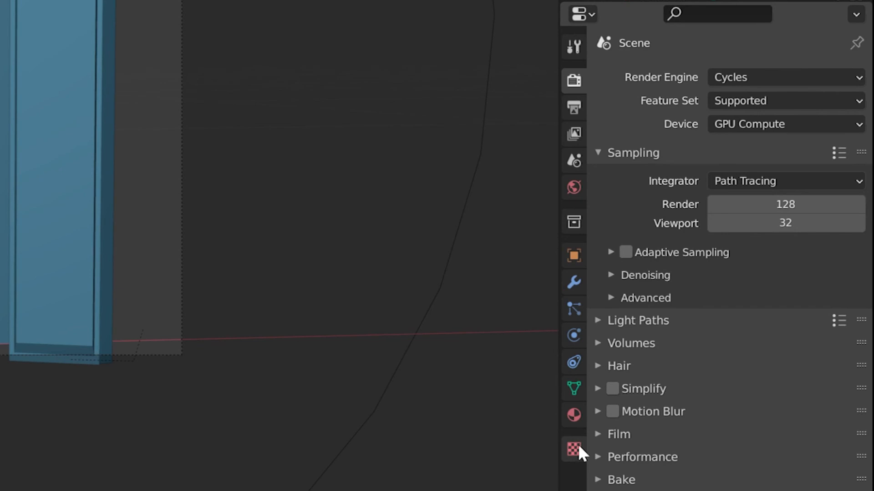
click(572, 414)
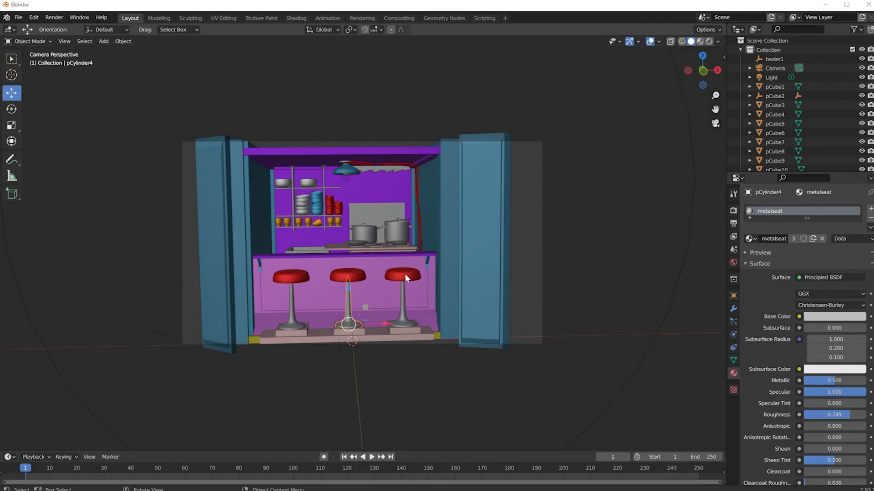
click(402, 275)
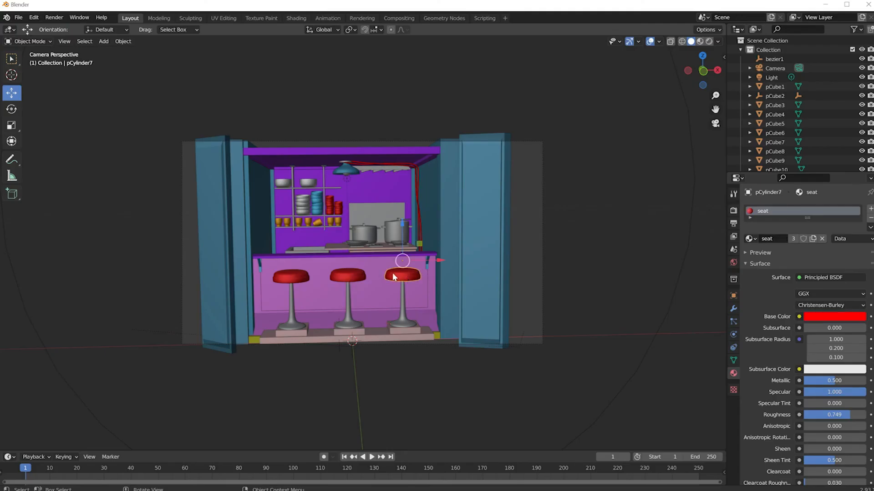
click(351, 273)
click(312, 272)
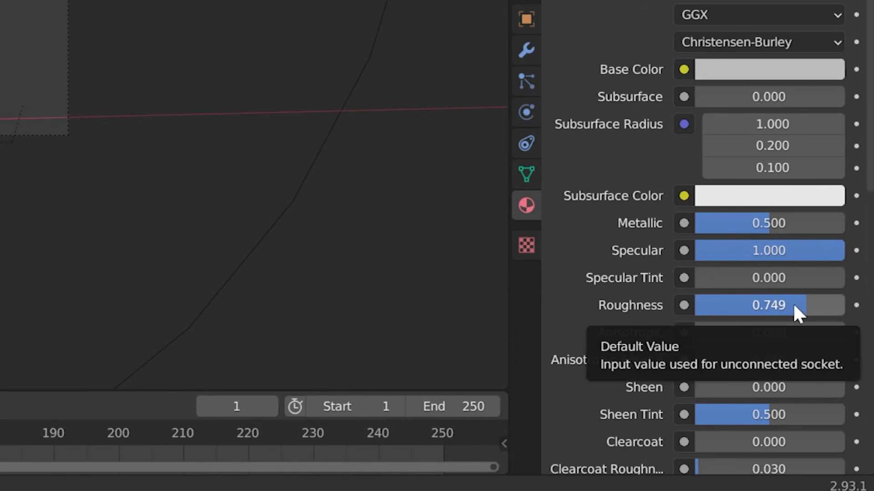
drag(845, 417, 841, 417)
drag(792, 305, 709, 305)
drag(769, 223, 844, 223)
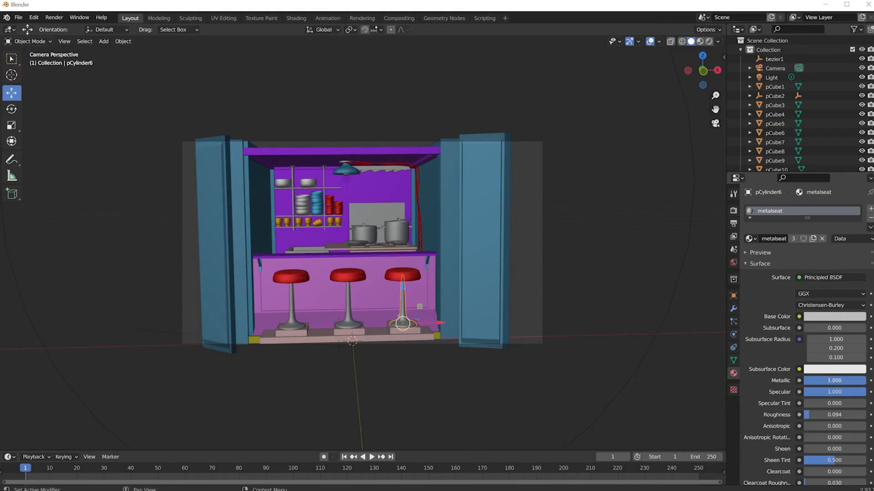
click(344, 319)
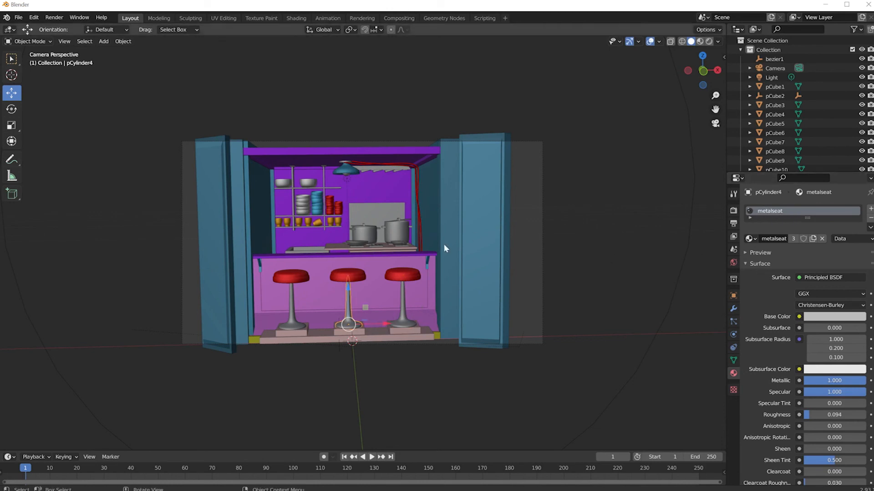
Set the cooking pots' material to roughness 0.089 and metallic 0.909
click(400, 231)
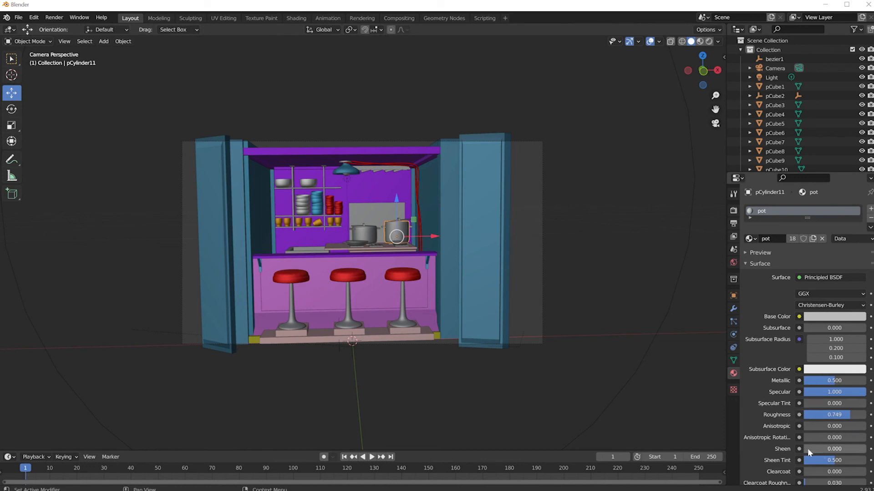
drag(849, 416, 812, 415)
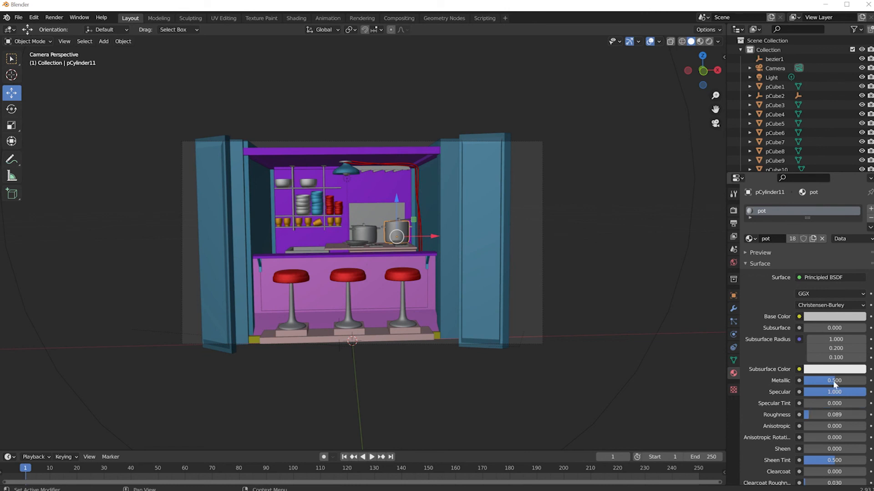
drag(836, 384, 867, 384)
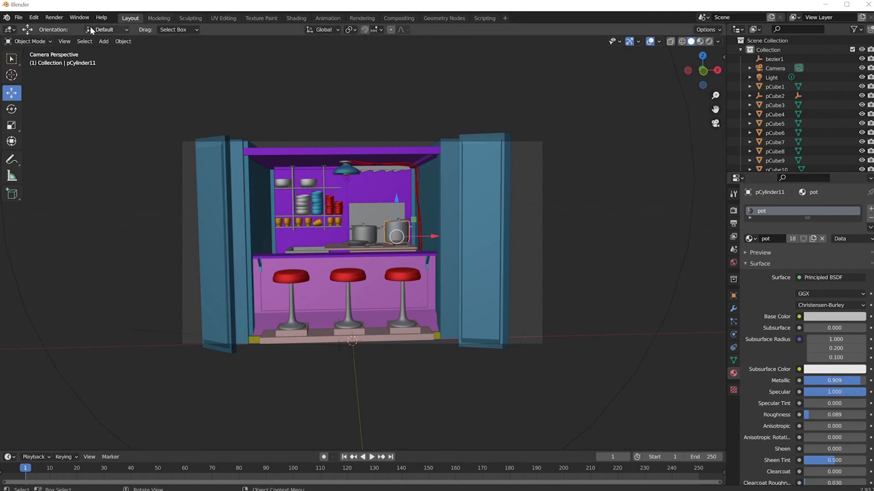
Render the camera view again and examine the reflections on the pots and stool legs up close
click(54, 17)
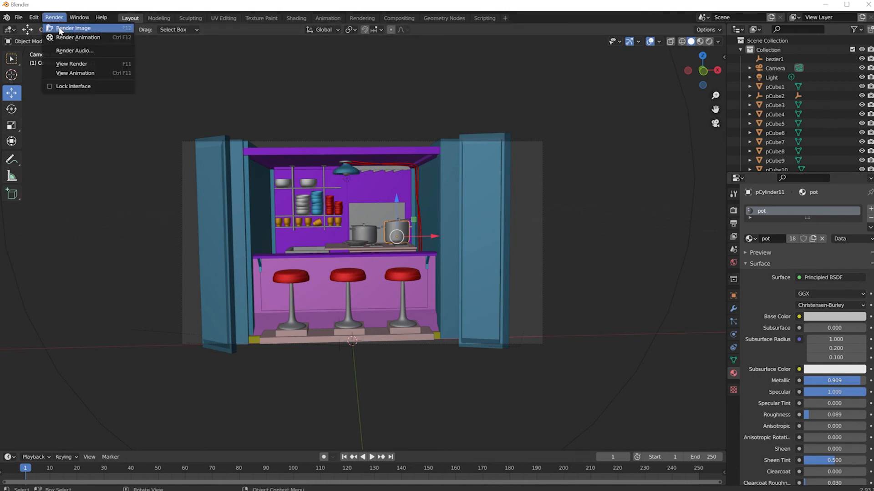
click(76, 27)
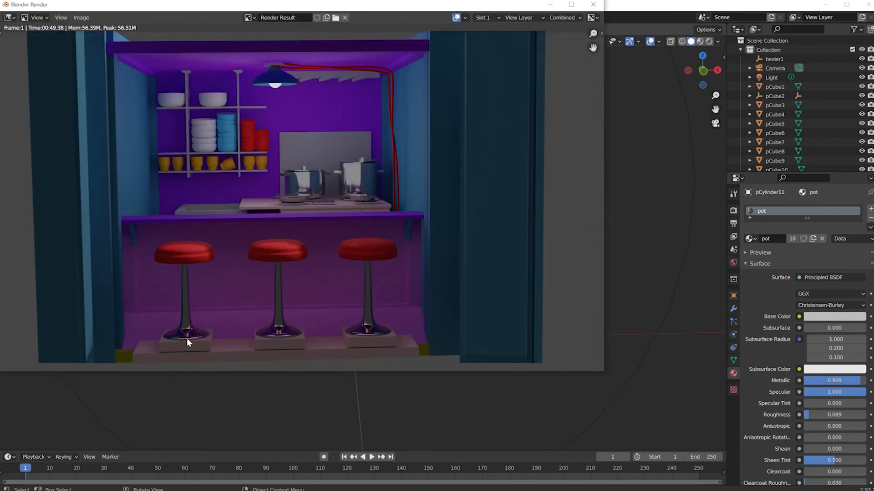
scroll(187, 338, up, 2)
scroll(196, 344, down, 1)
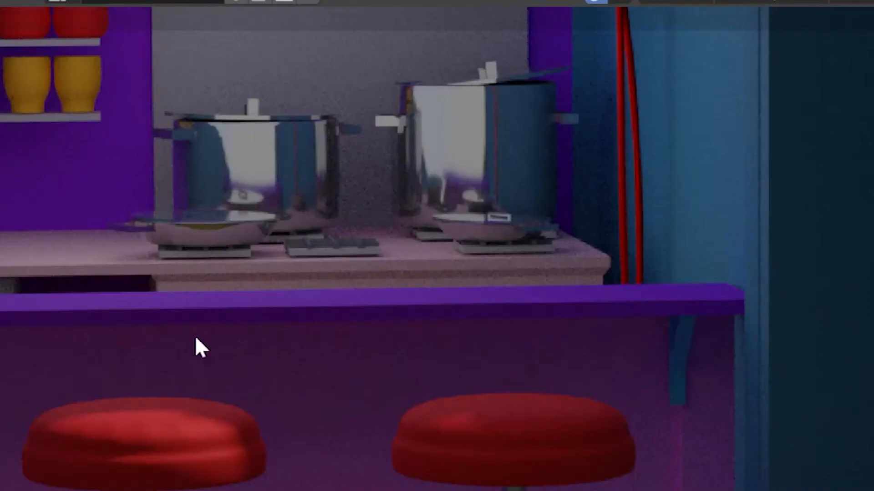
scroll(276, 194, down, 1)
scroll(276, 194, down, 1)
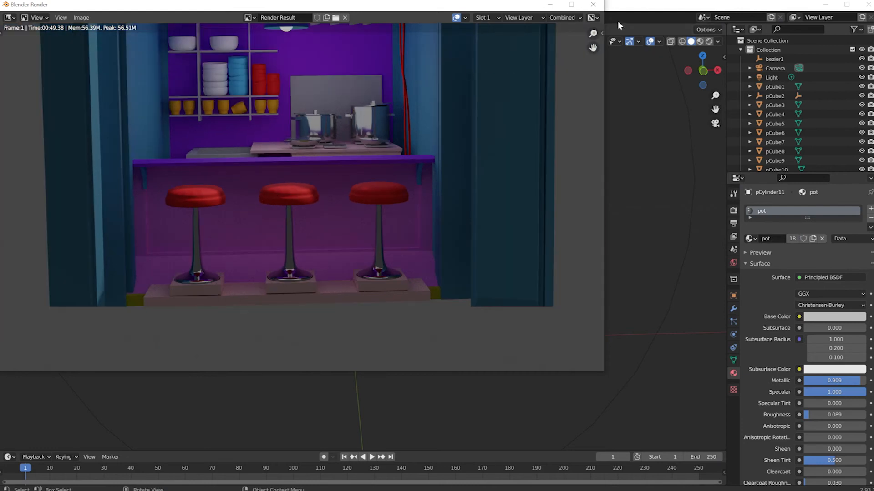
click(593, 5)
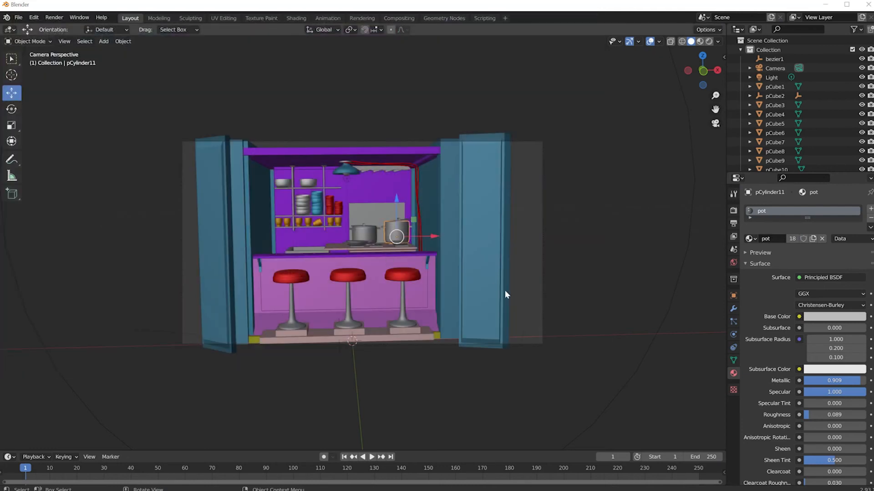
Set the pot material's roughness to 0.675 and make another render of the camera view
click(405, 325)
click(400, 237)
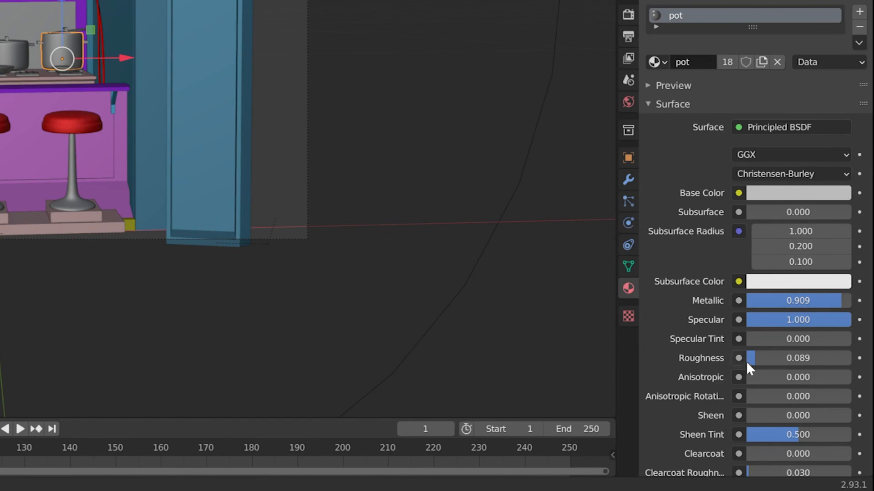
drag(752, 358, 780, 359)
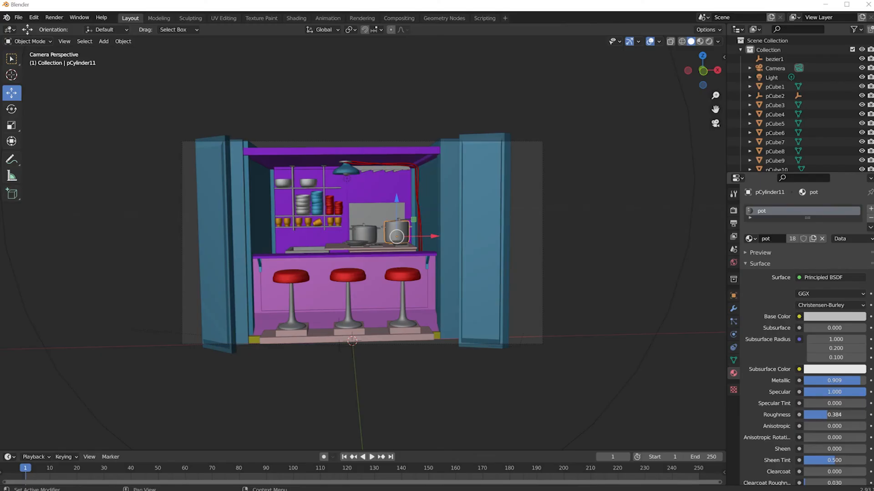
drag(827, 415, 837, 415)
drag(840, 418, 842, 419)
click(54, 18)
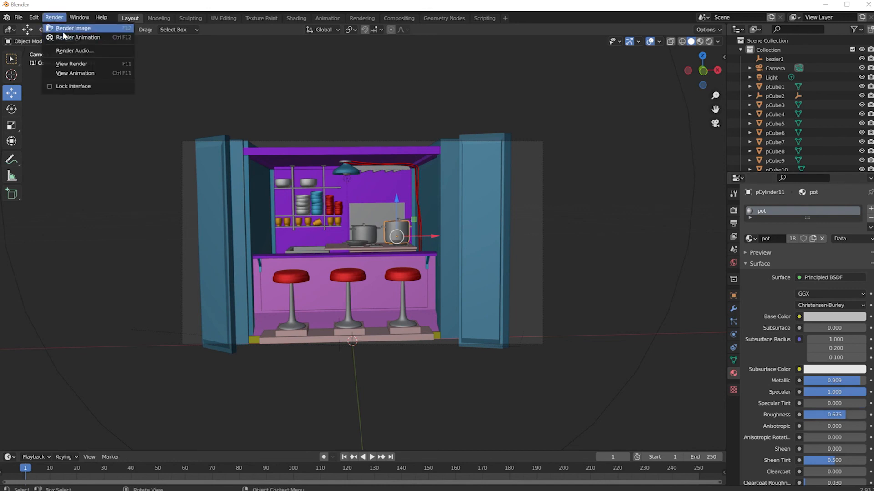
click(64, 30)
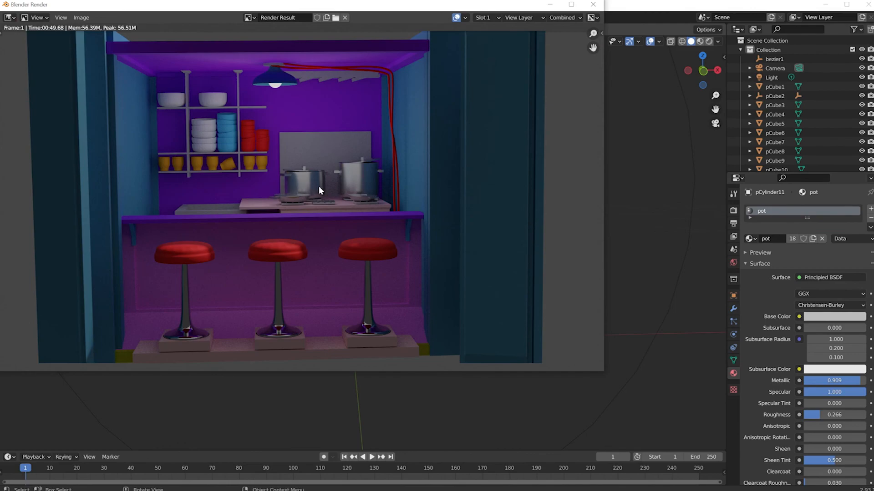